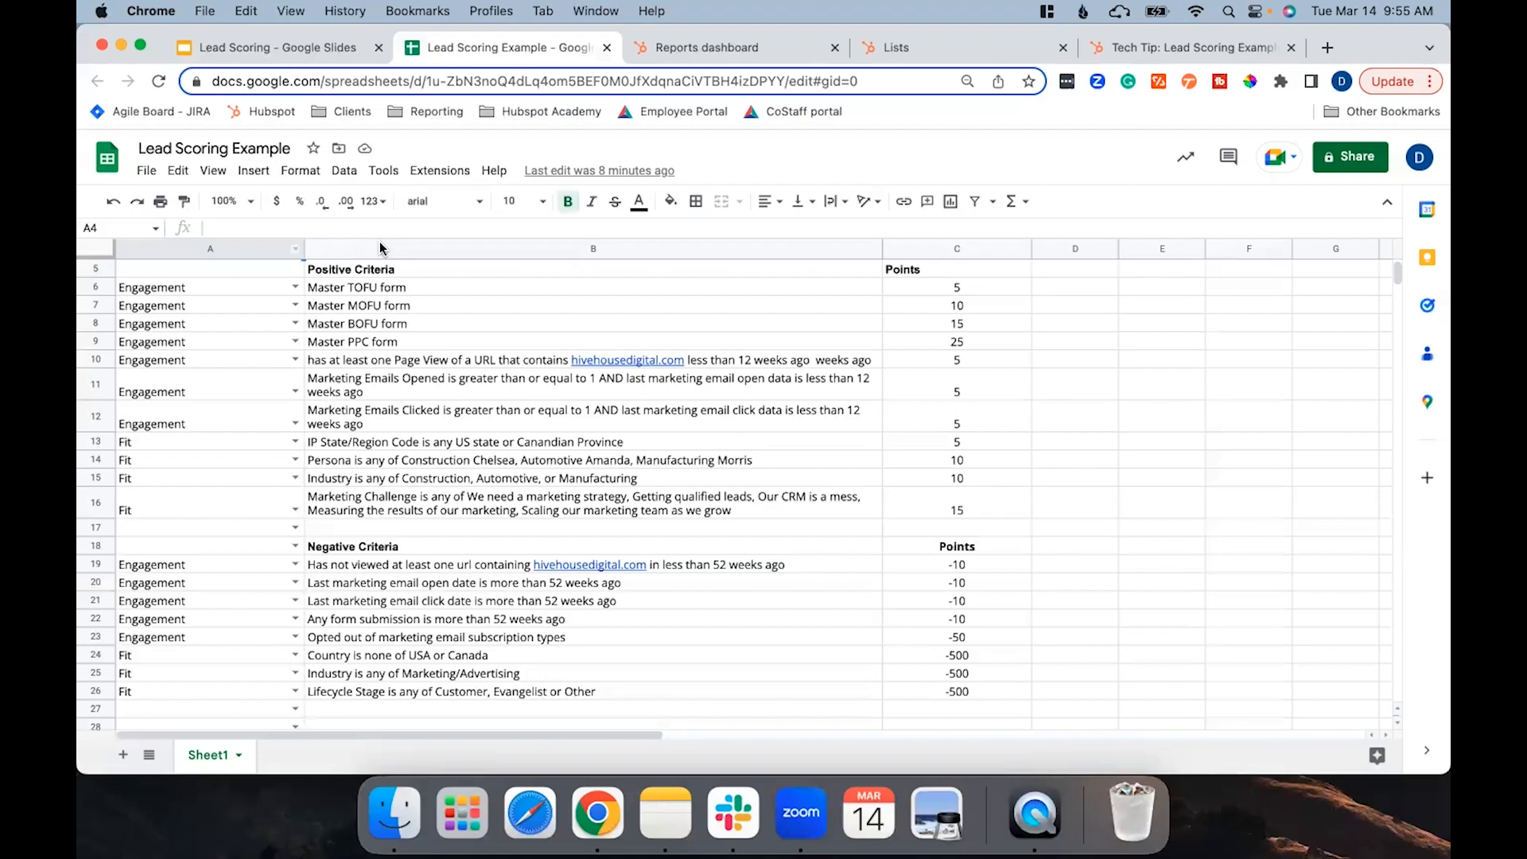
Open the HubSpot Score contact property for editing from the property settings.
click(663, 51)
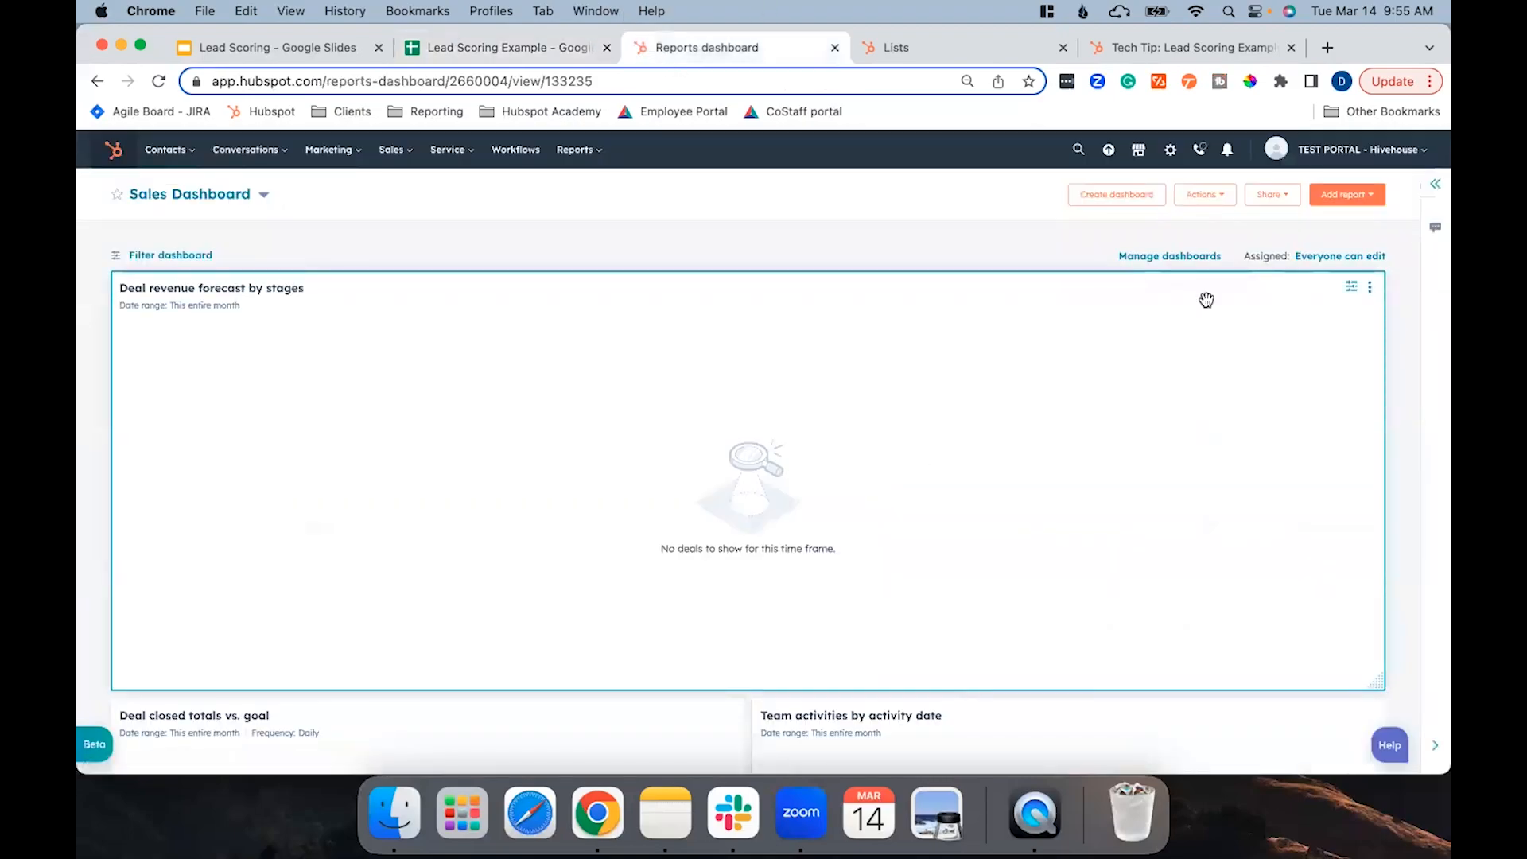
click(1174, 151)
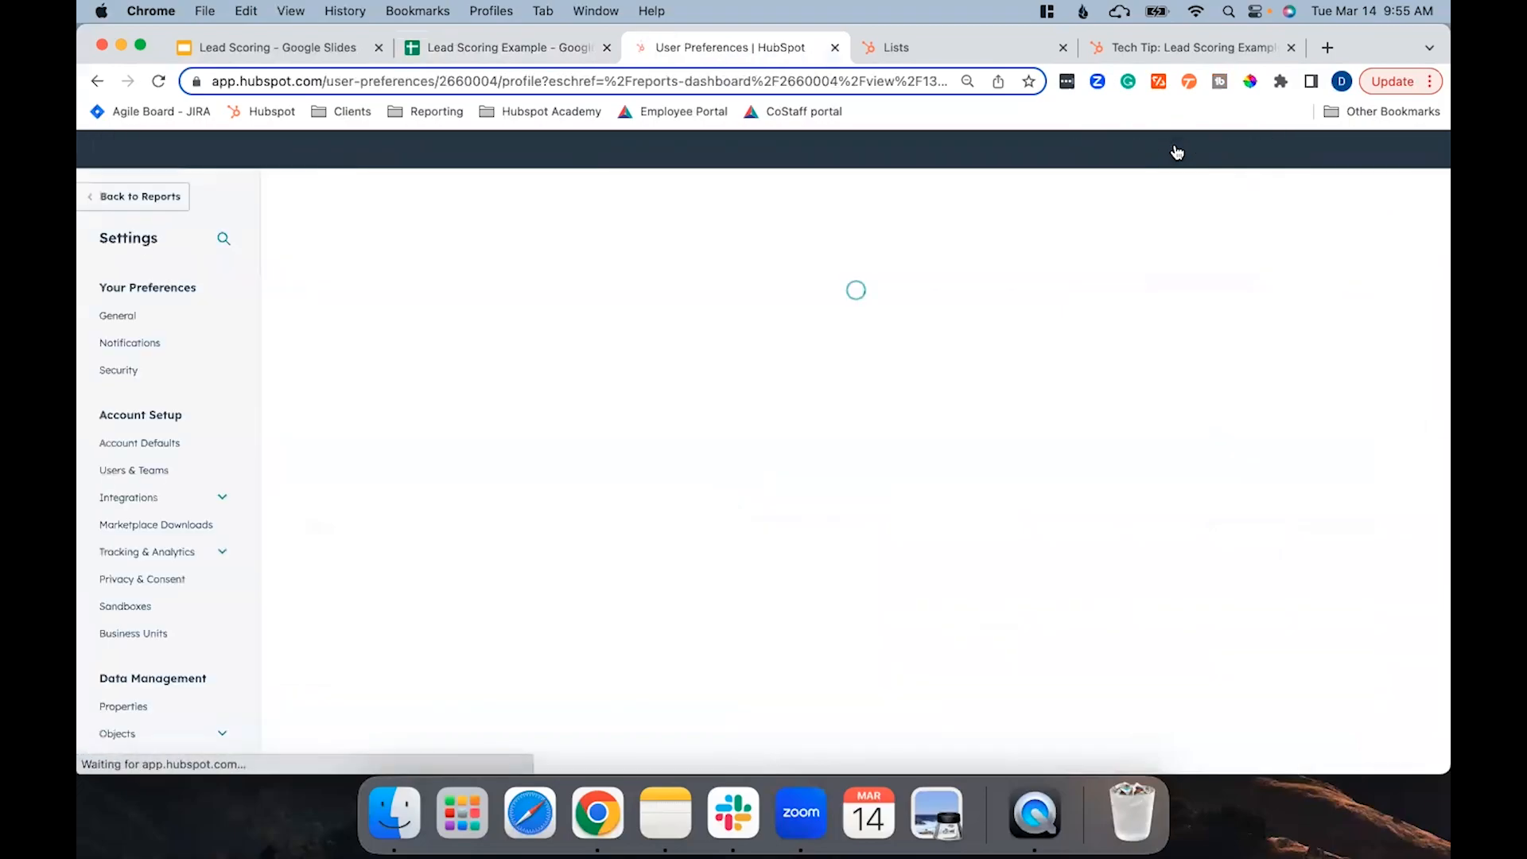
click(135, 708)
click(1195, 390)
text(hubspot score)
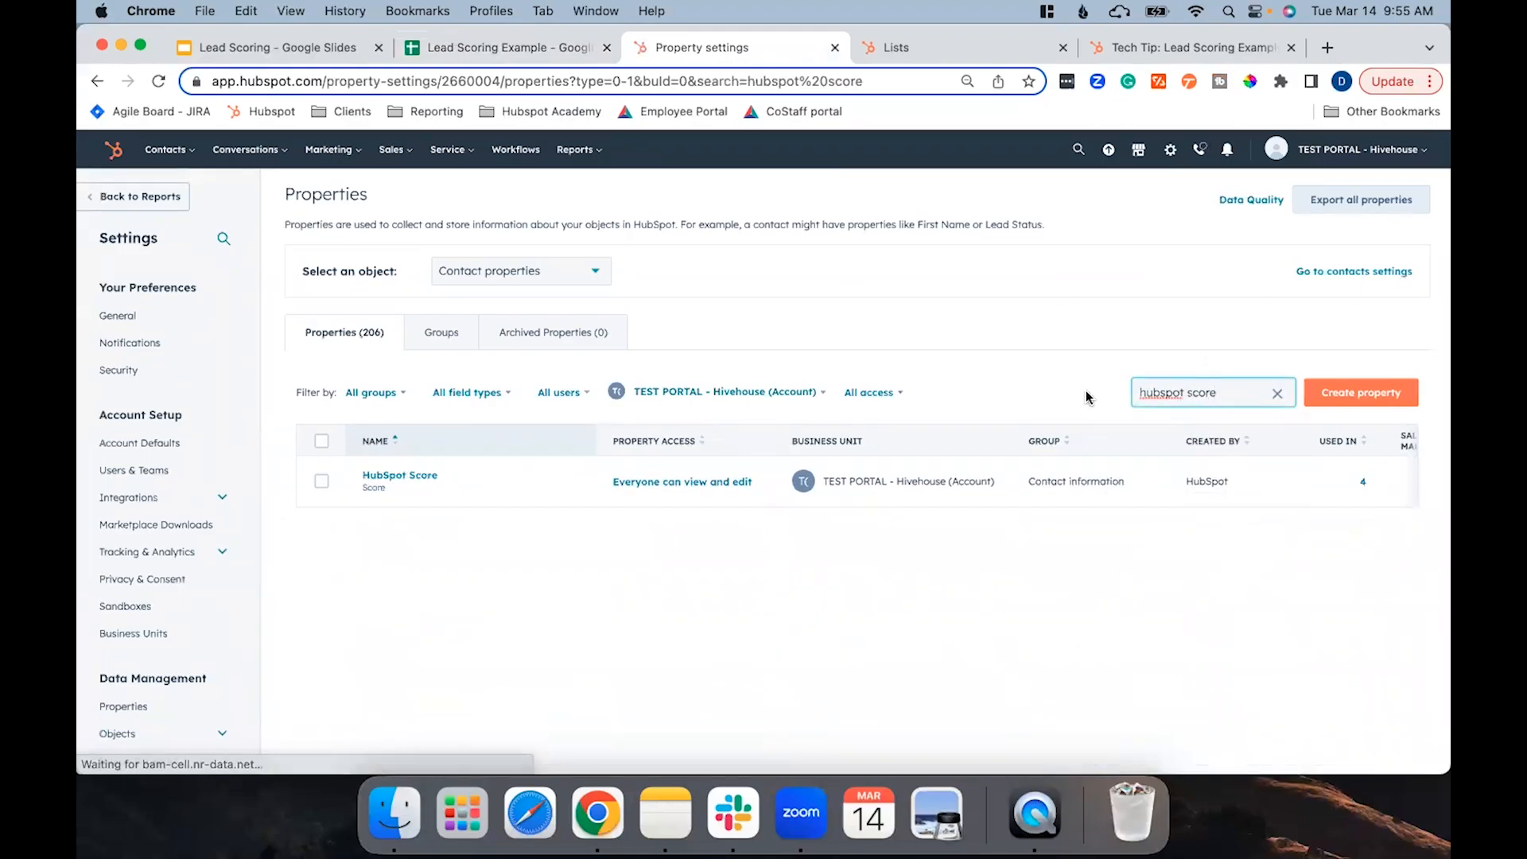
click(377, 477)
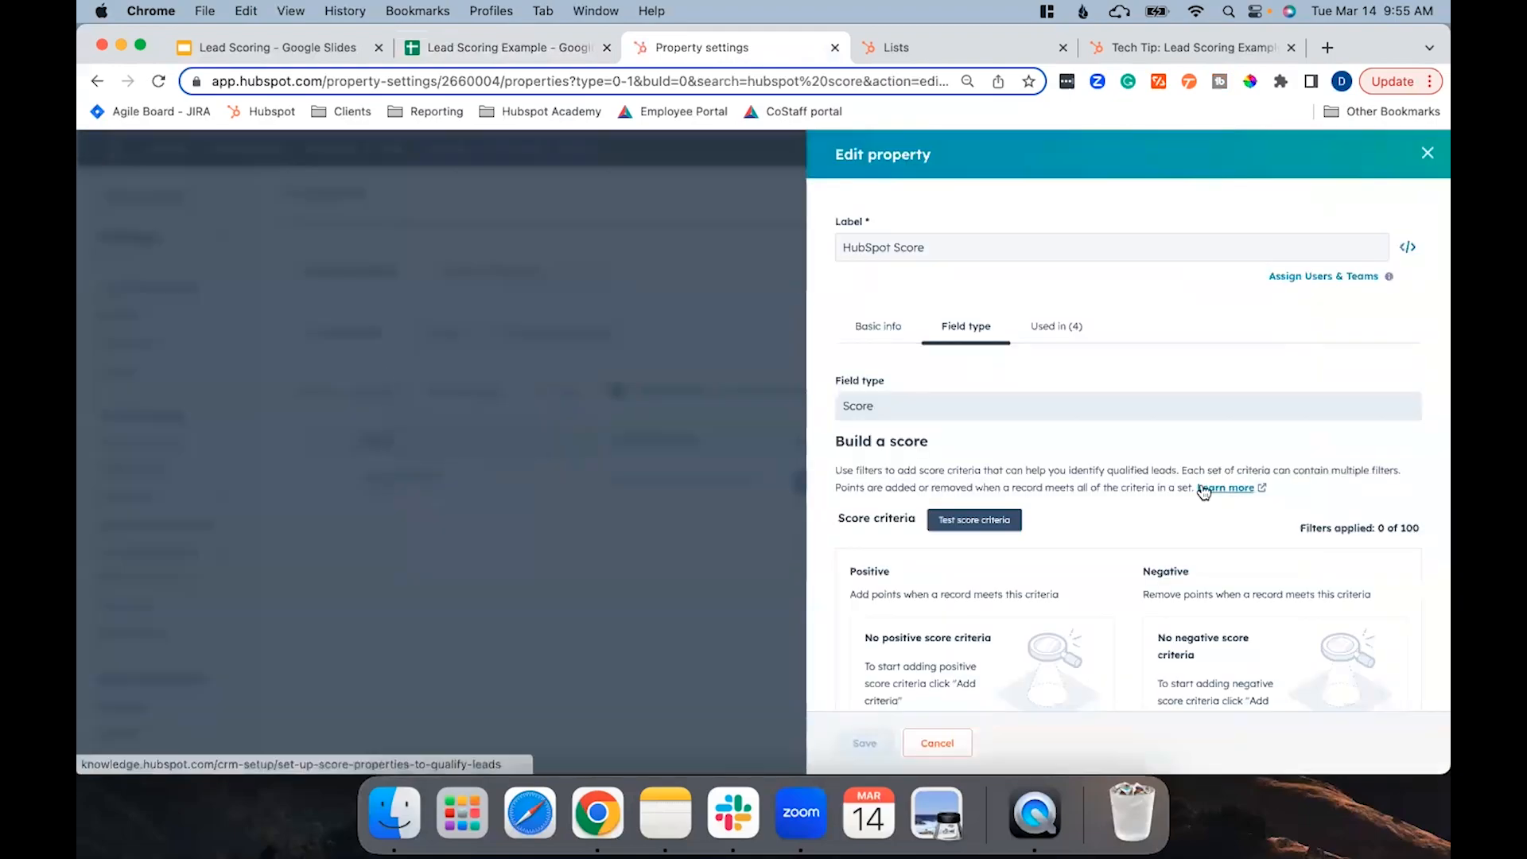
scroll(1202, 485, down, 3)
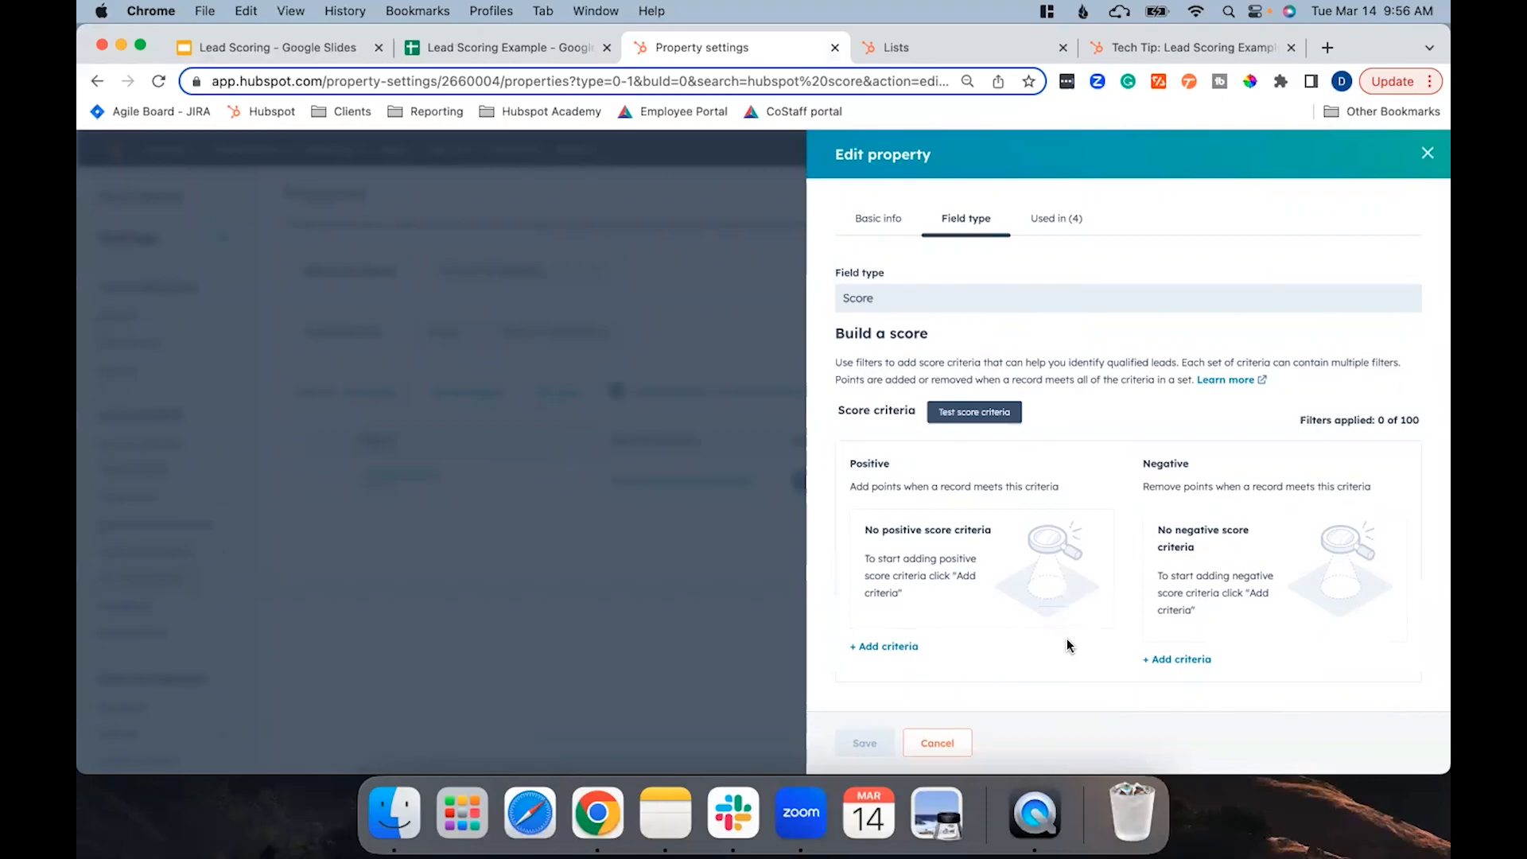
Add a positive score criterion where Persona is any of Construction Chelsea, Automotive Amanda, or Manufacturing Morris.
click(896, 647)
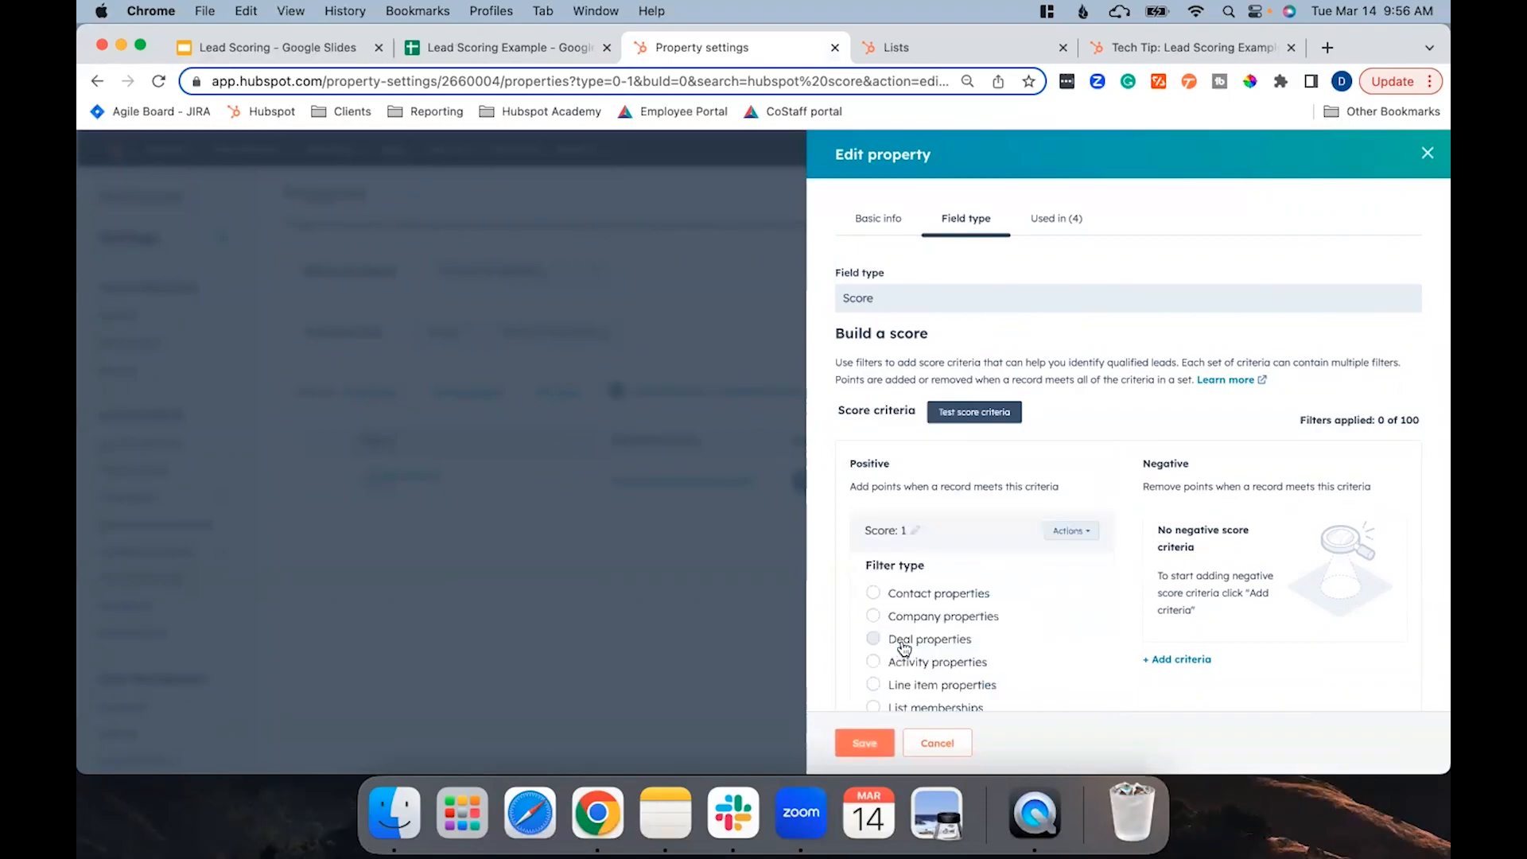
click(920, 596)
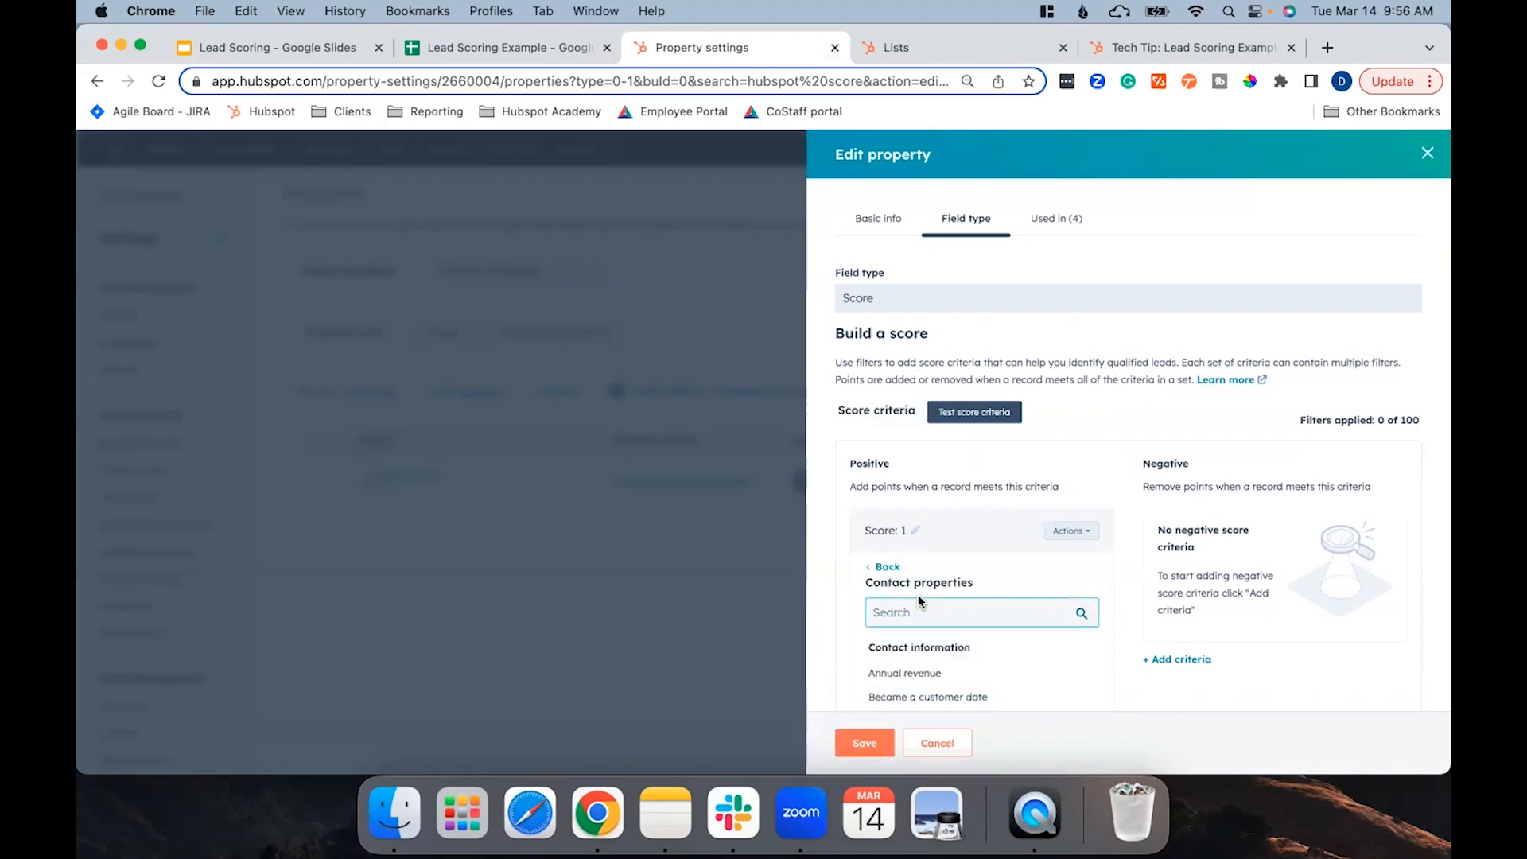
text(persona)
click(907, 673)
scroll(1012, 622, down, 2)
click(963, 606)
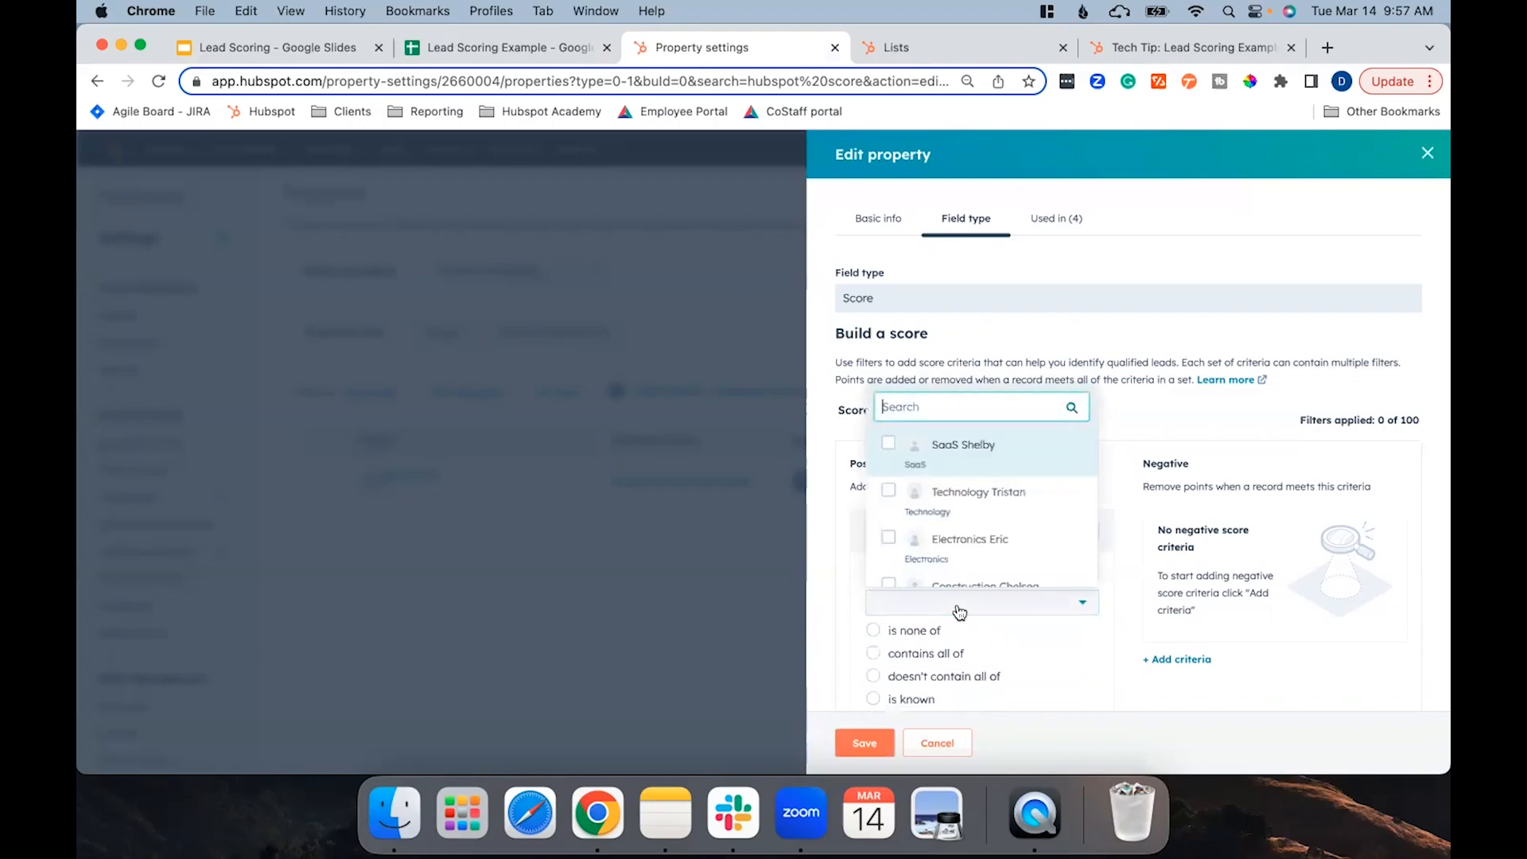
scroll(968, 537, down, 1)
click(967, 533)
scroll(970, 531, down, 1)
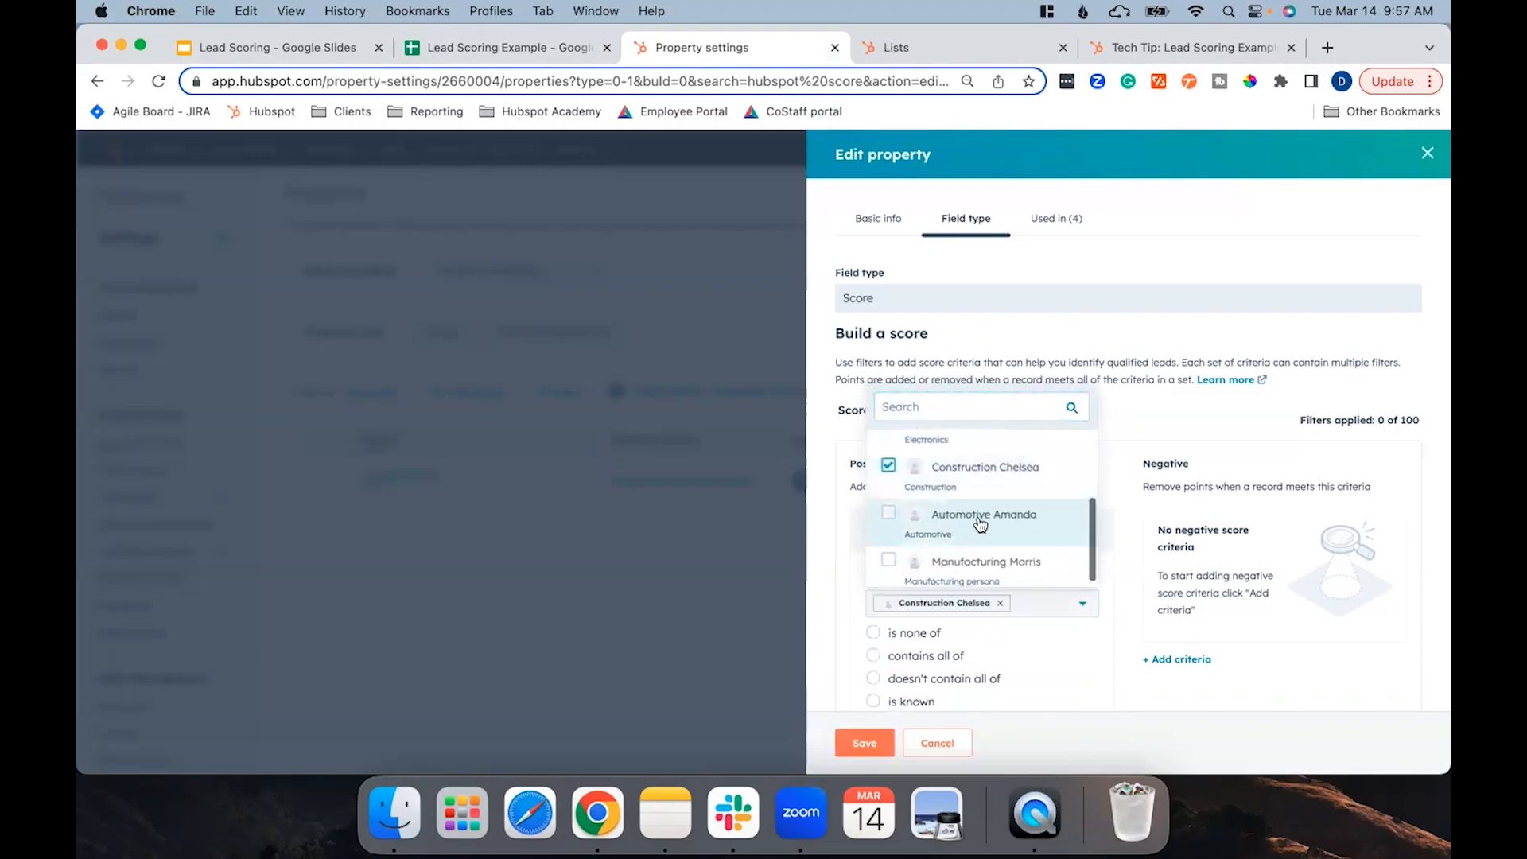
click(978, 517)
click(975, 571)
click(1039, 691)
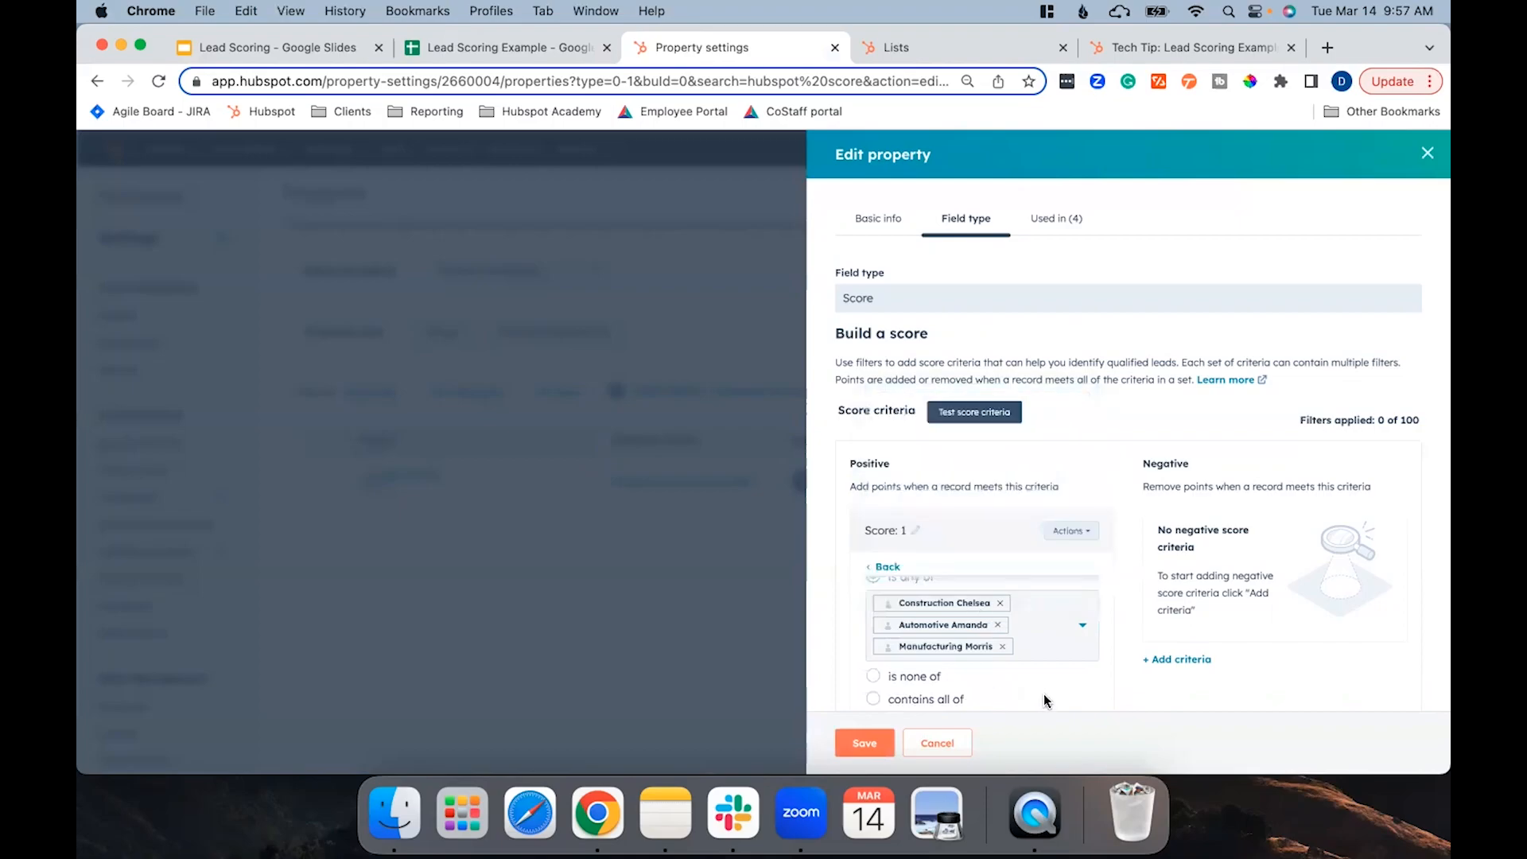
Set the persona criterion's score to 10 points and apply the filter.
scroll(1009, 621, up, 1)
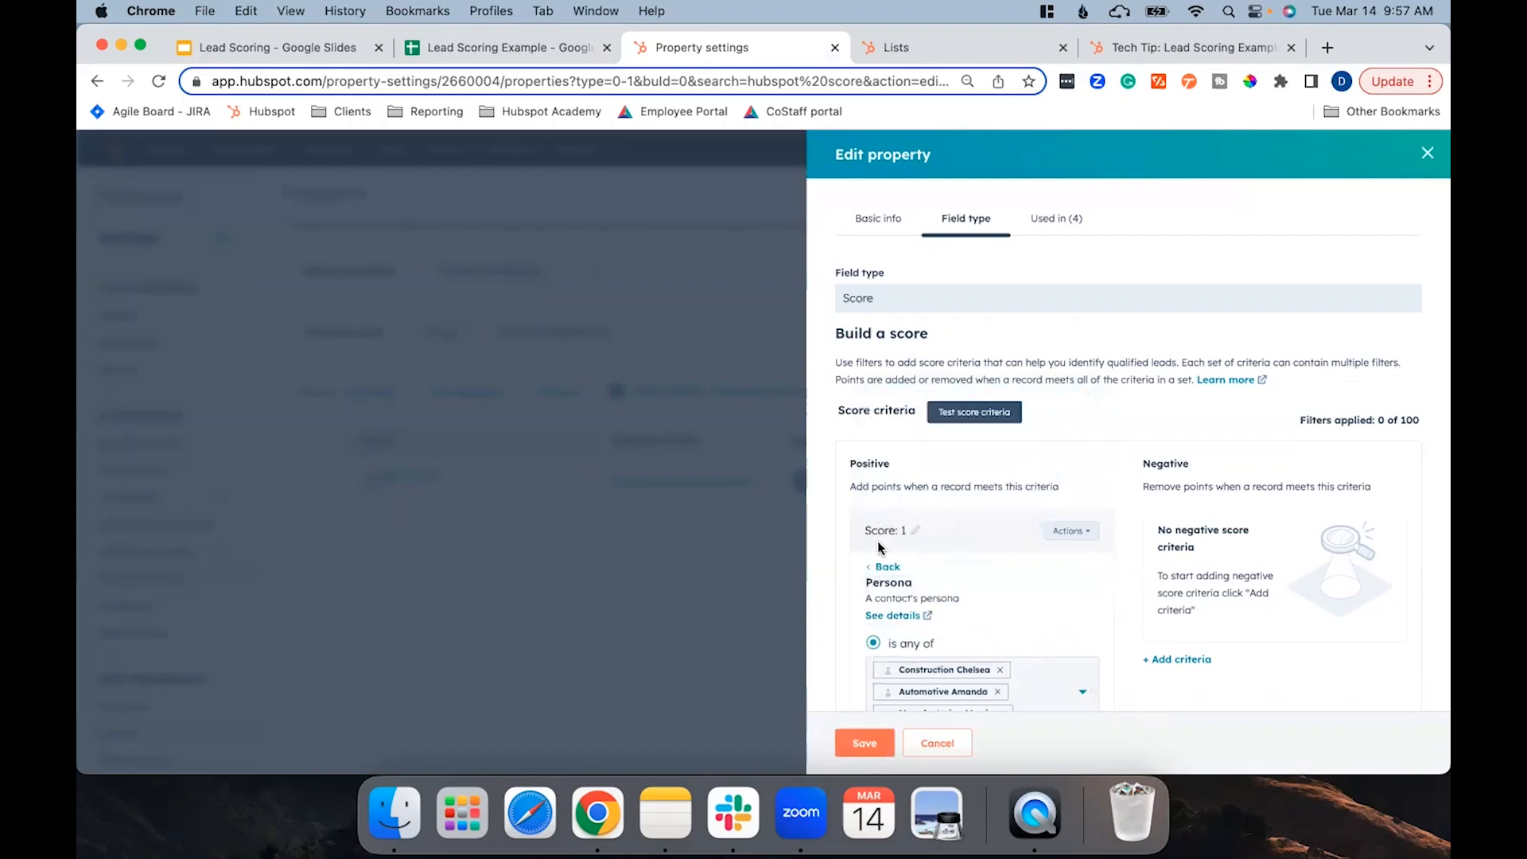
click(912, 533)
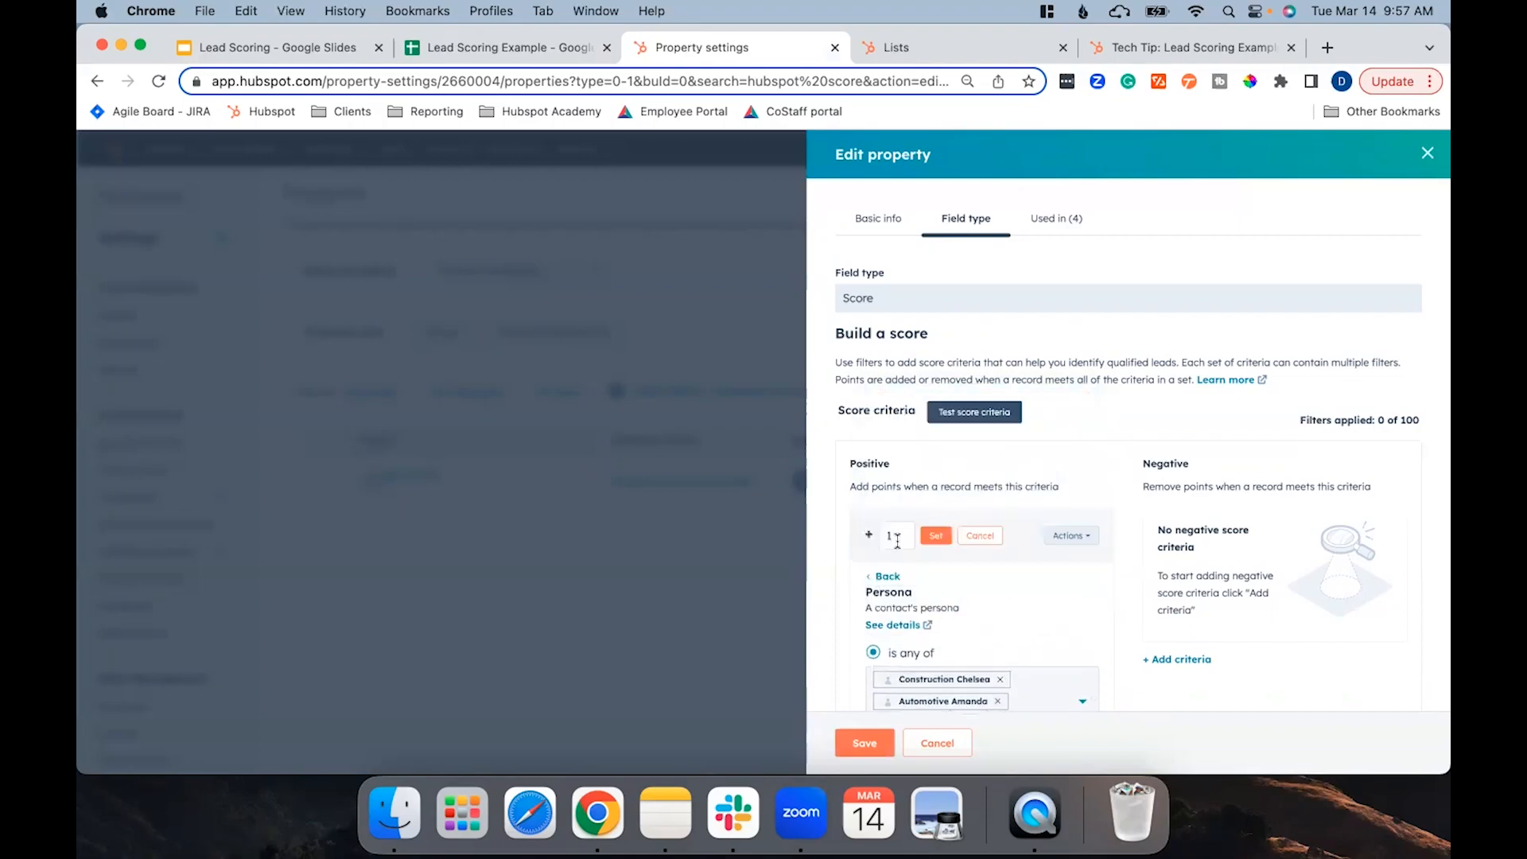
text(10)
click(934, 539)
scroll(971, 588, down, 3)
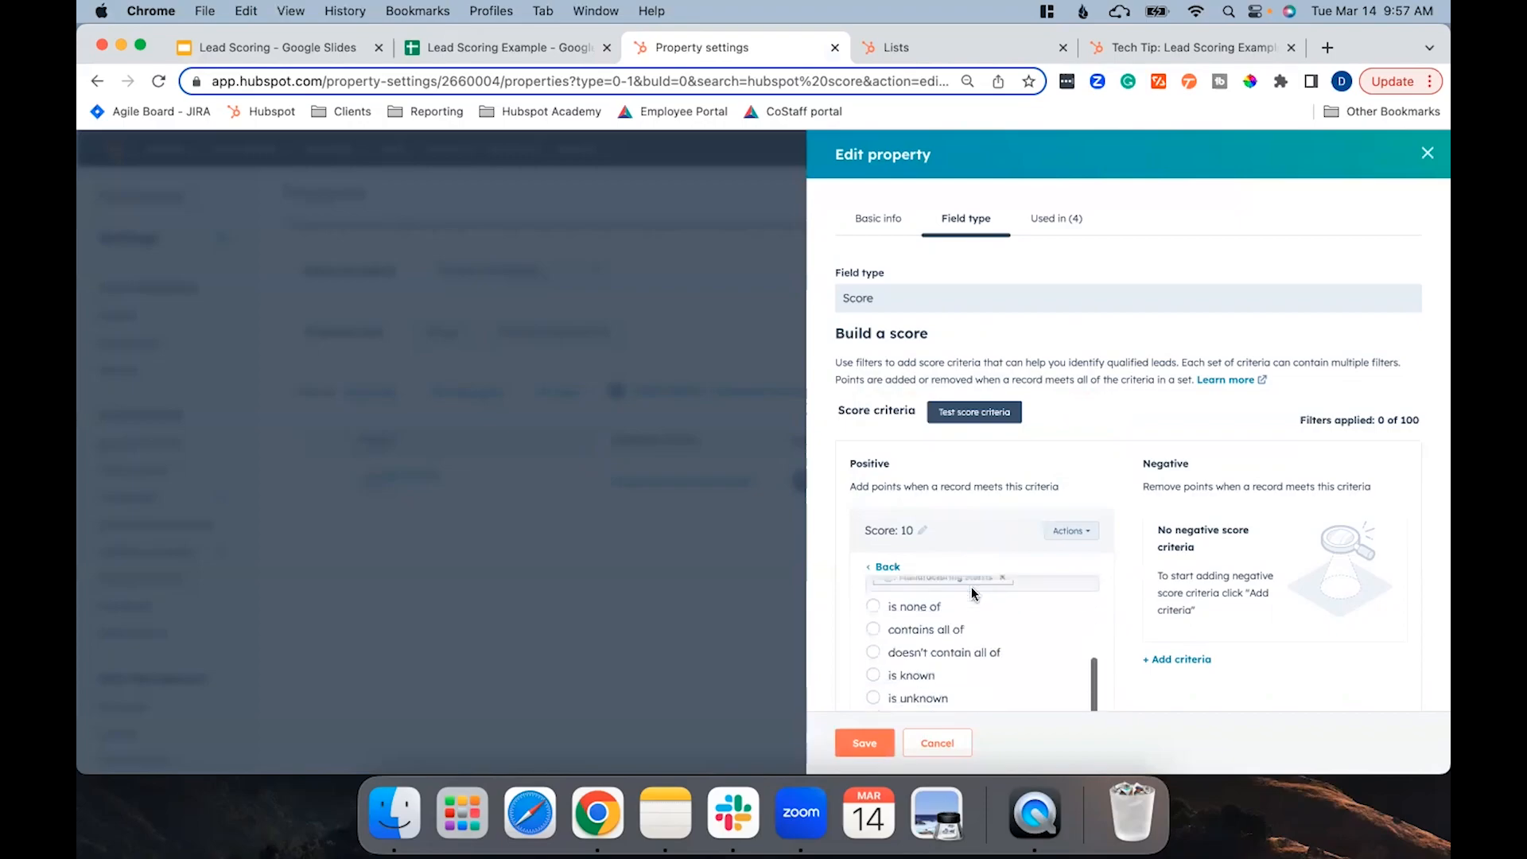
scroll(971, 590, down, 5)
click(883, 615)
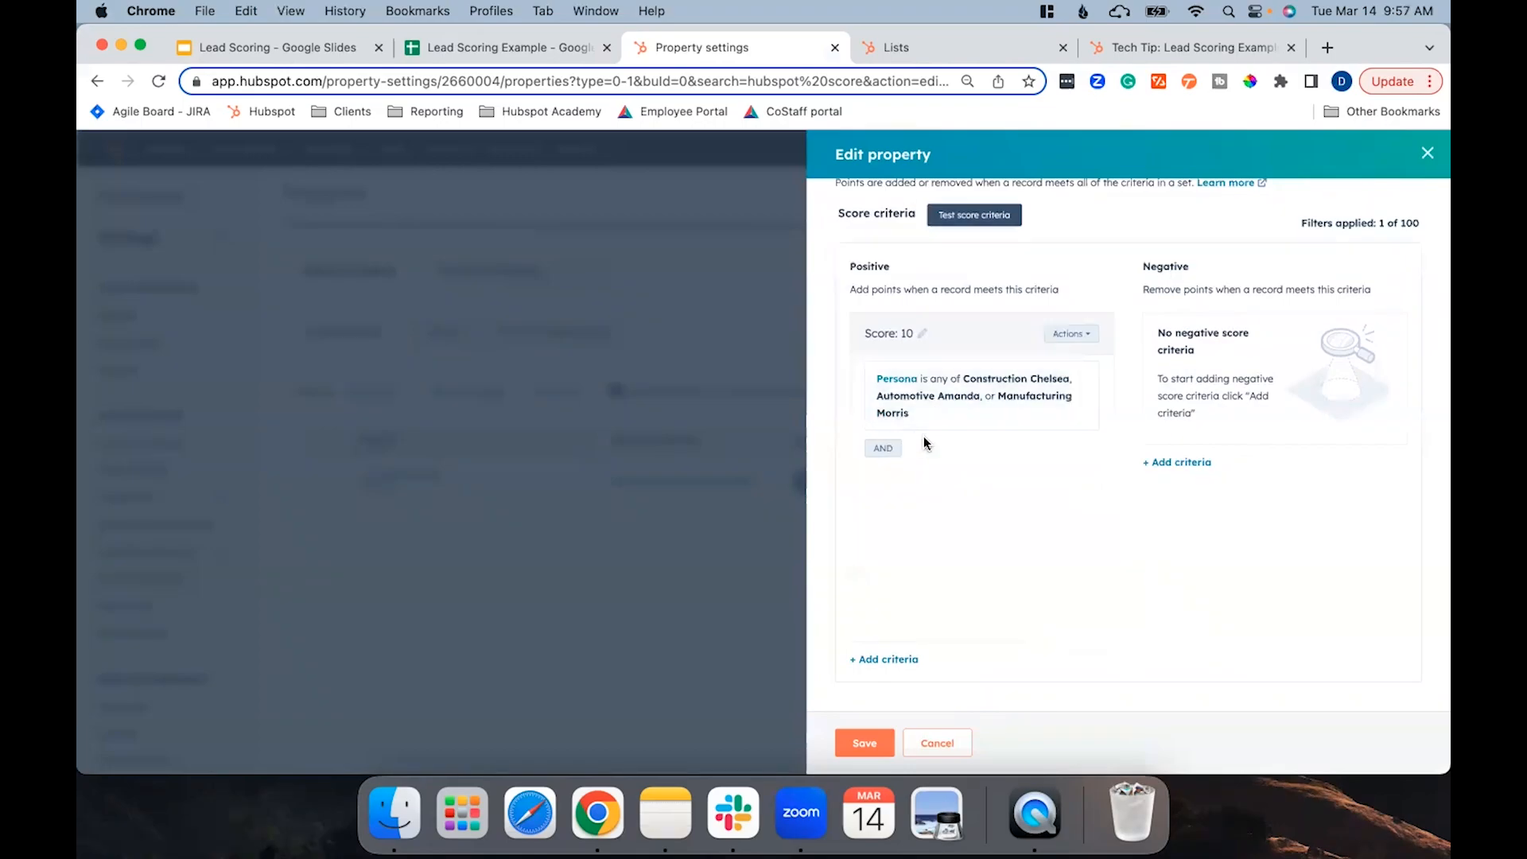
Add a negative criterion where Last marketing email click date is more than 52 weeks ago.
scroll(1016, 484, up, 1)
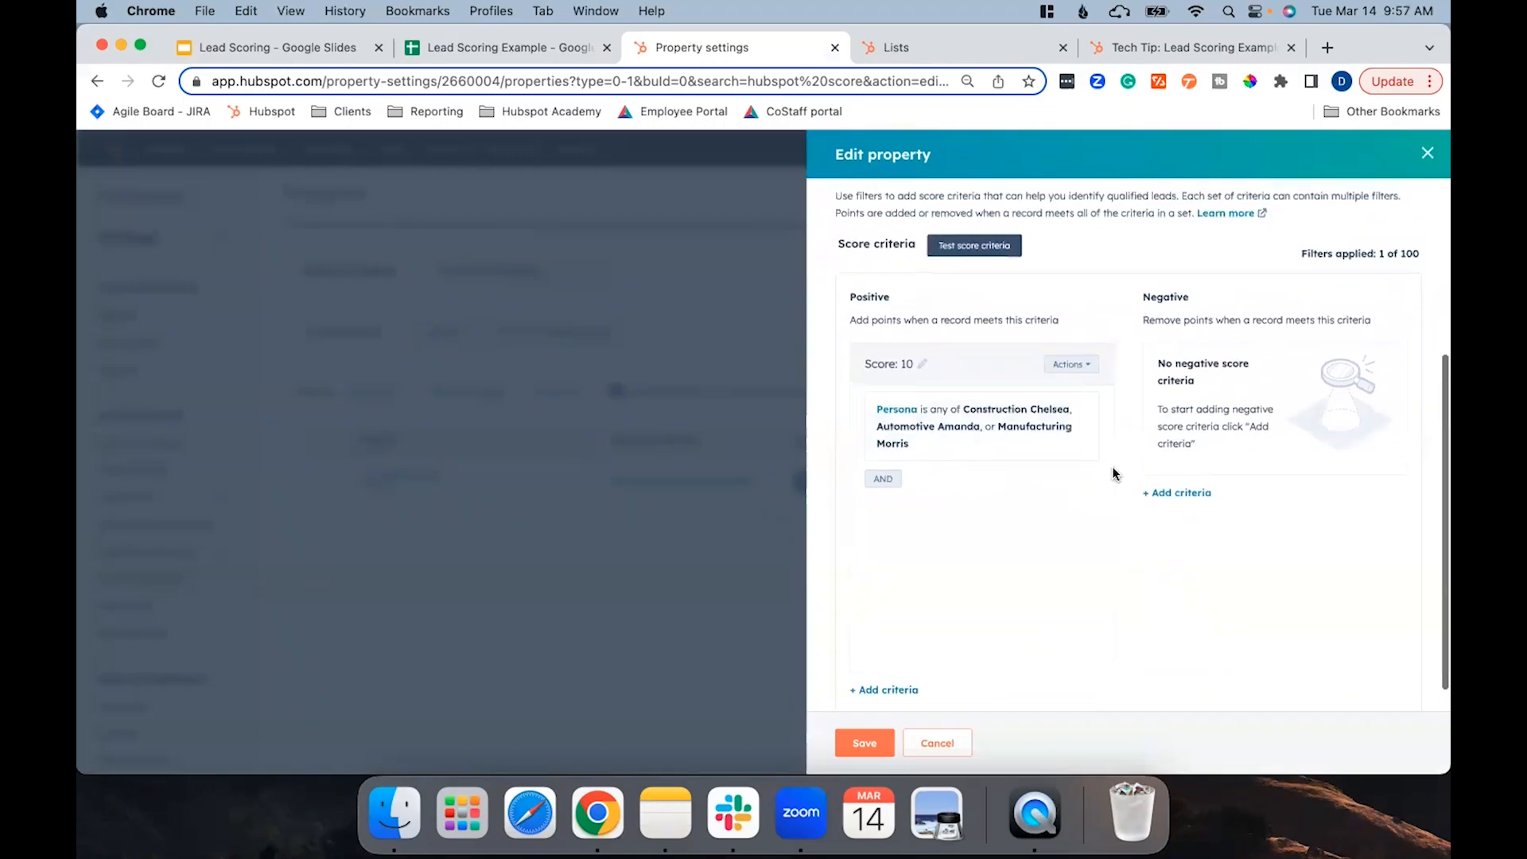
click(1183, 494)
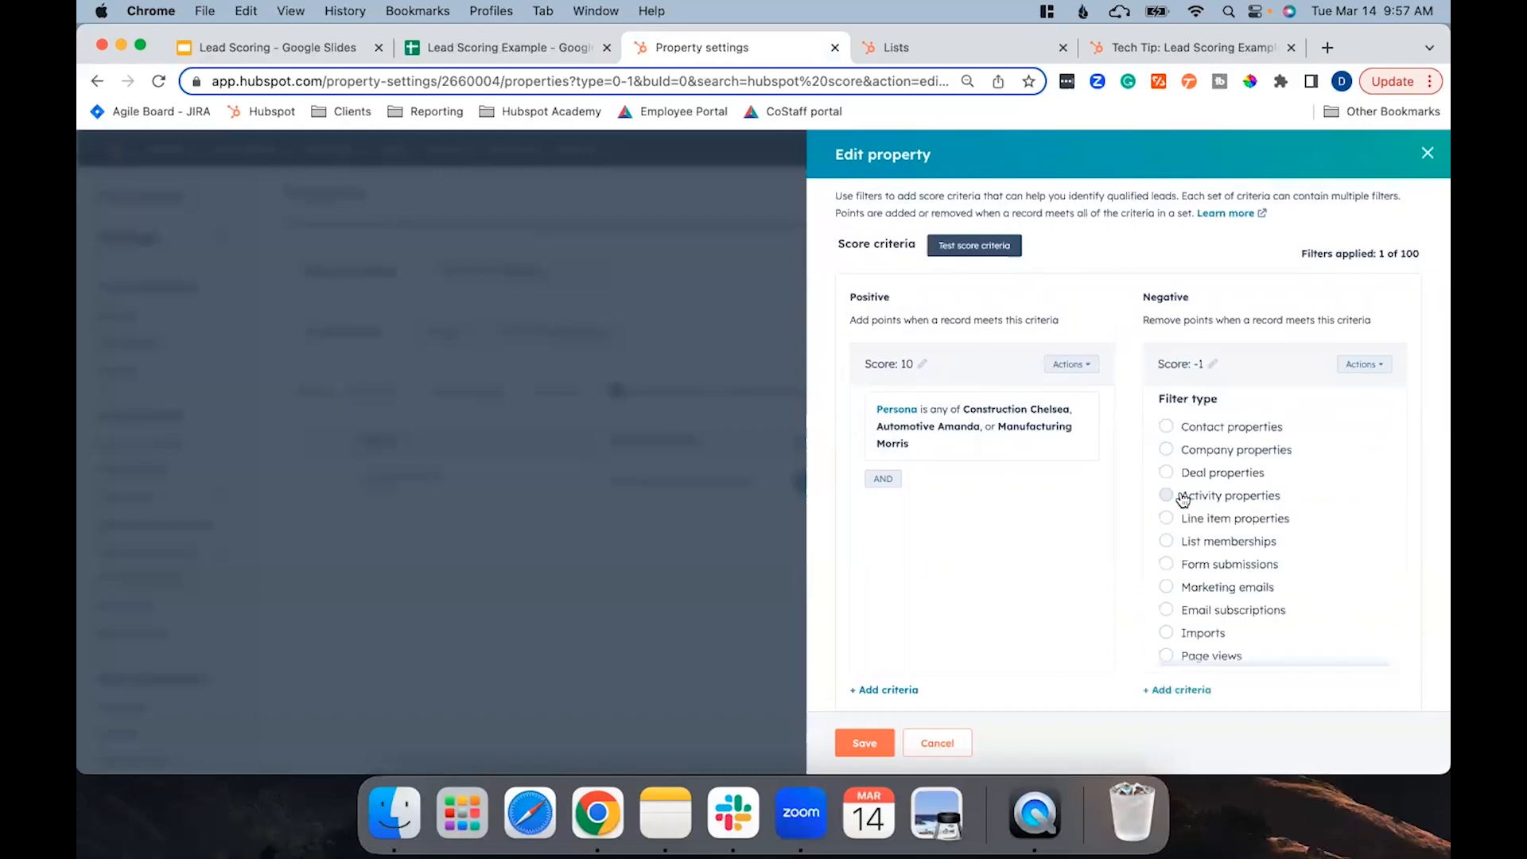
click(1222, 429)
text(last marketing)
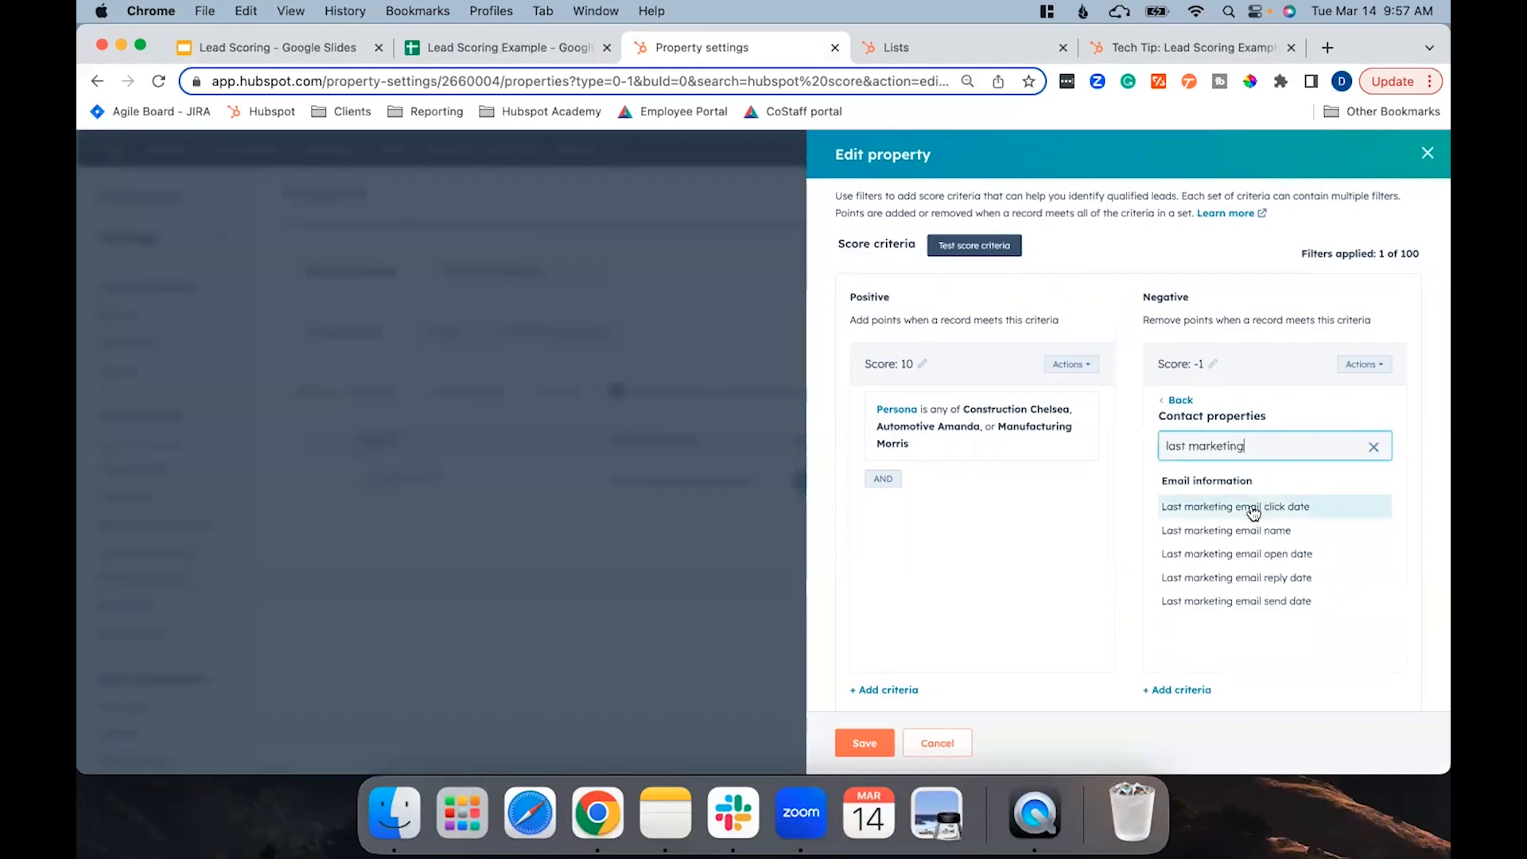
click(1254, 509)
scroll(1228, 557, down, 4)
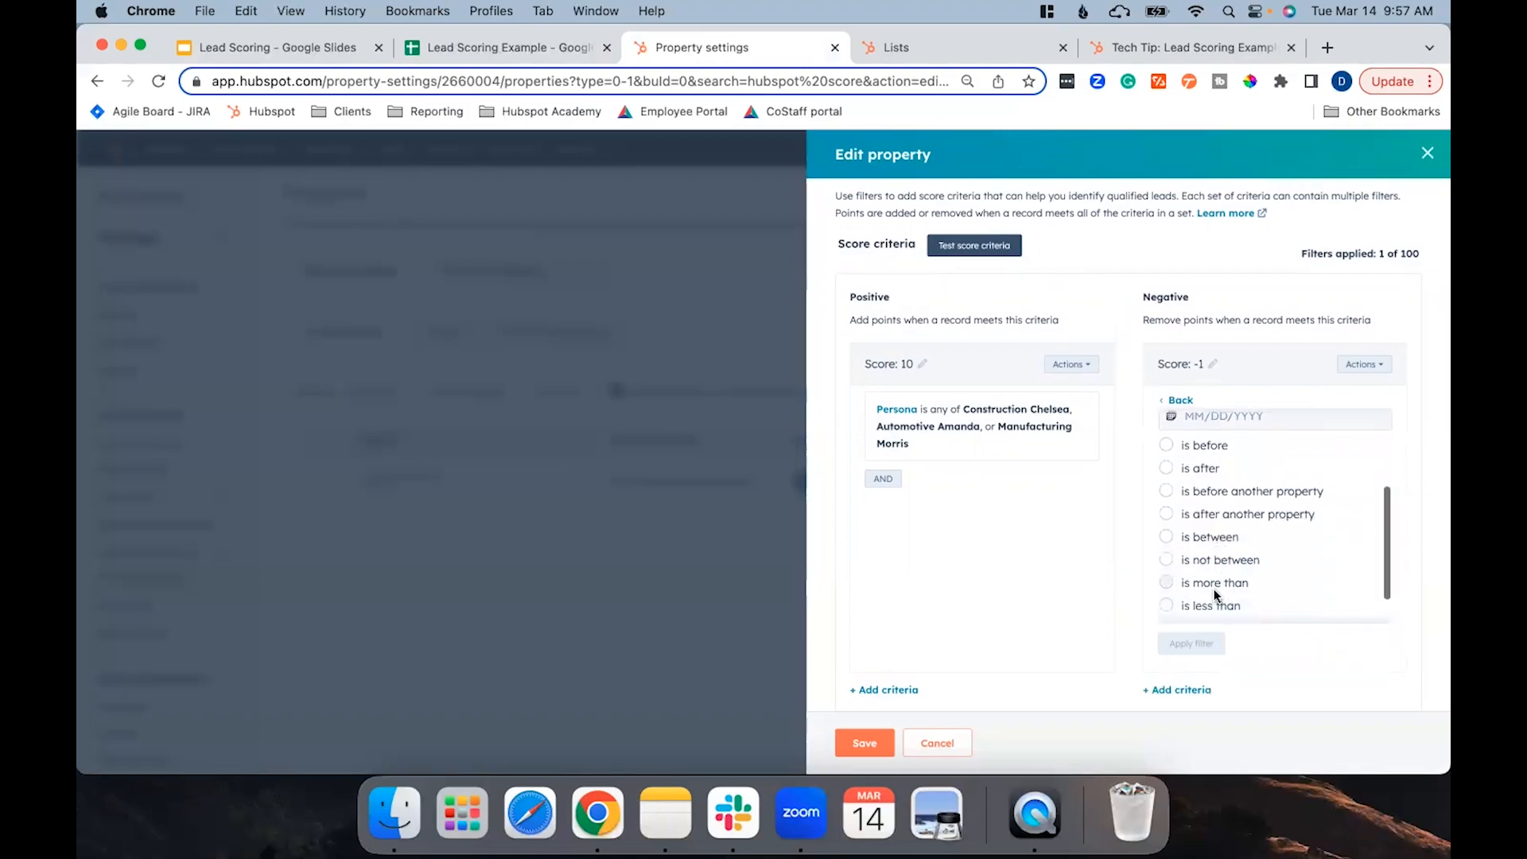
click(1219, 587)
click(1206, 577)
text(52)
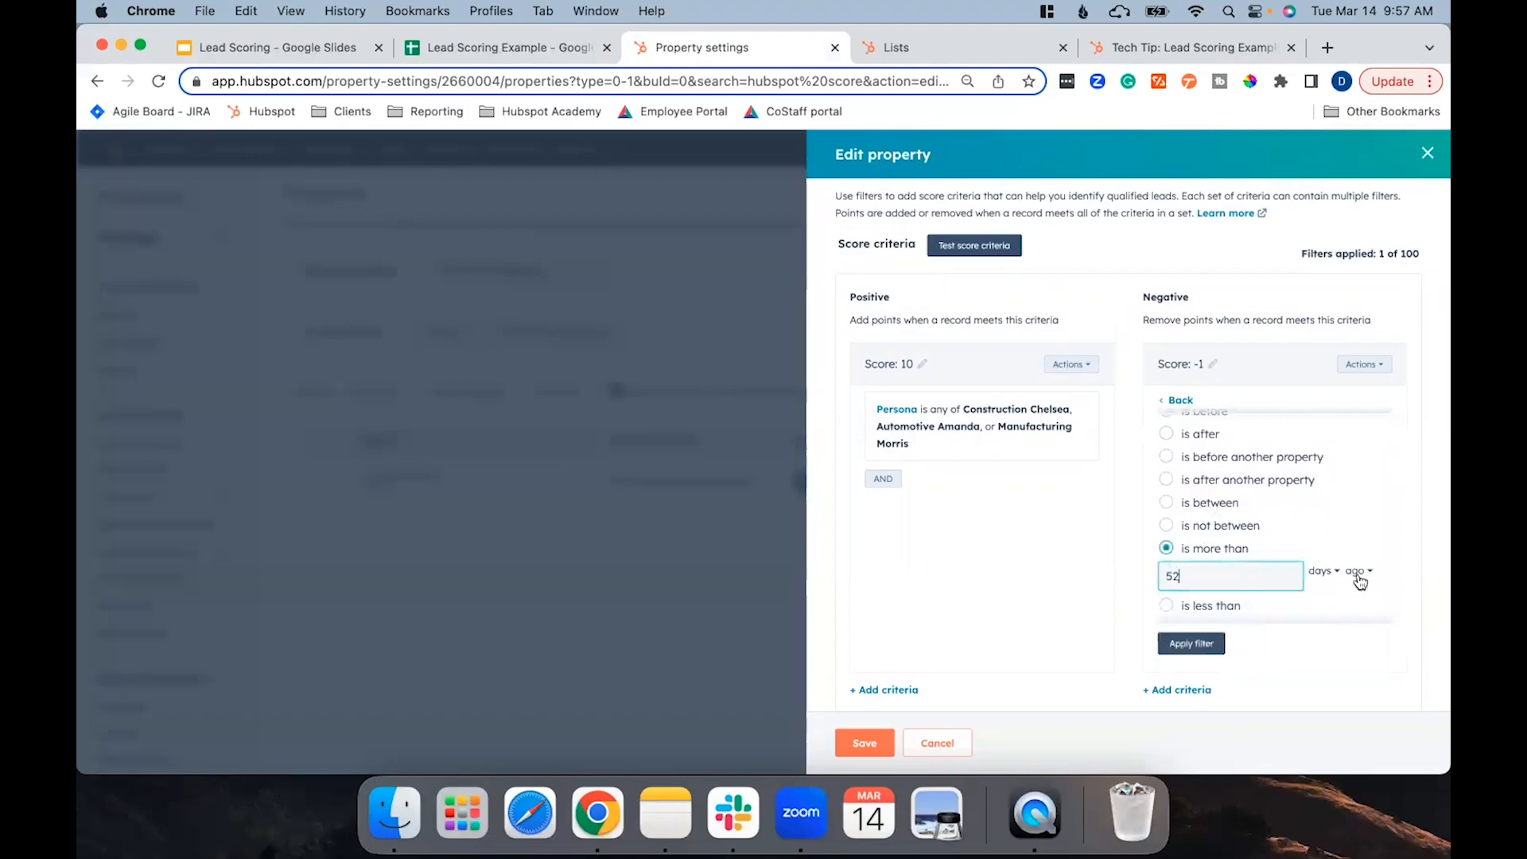
click(1322, 571)
click(1340, 636)
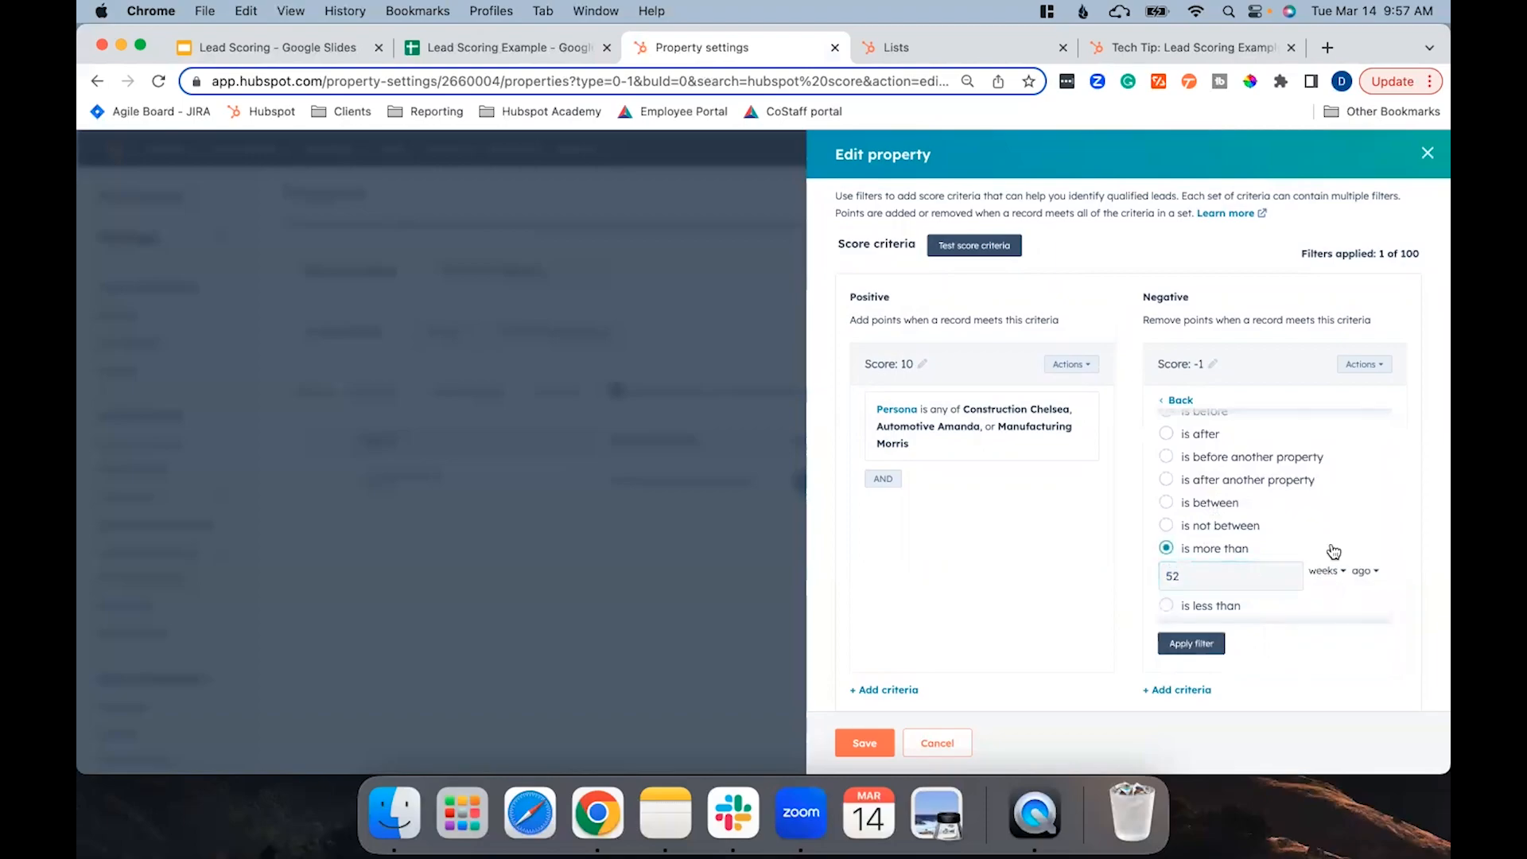
Set the negative criterion's score to -50, apply the filter, and save the HubSpot Score property.
scroll(1316, 490, down, 1)
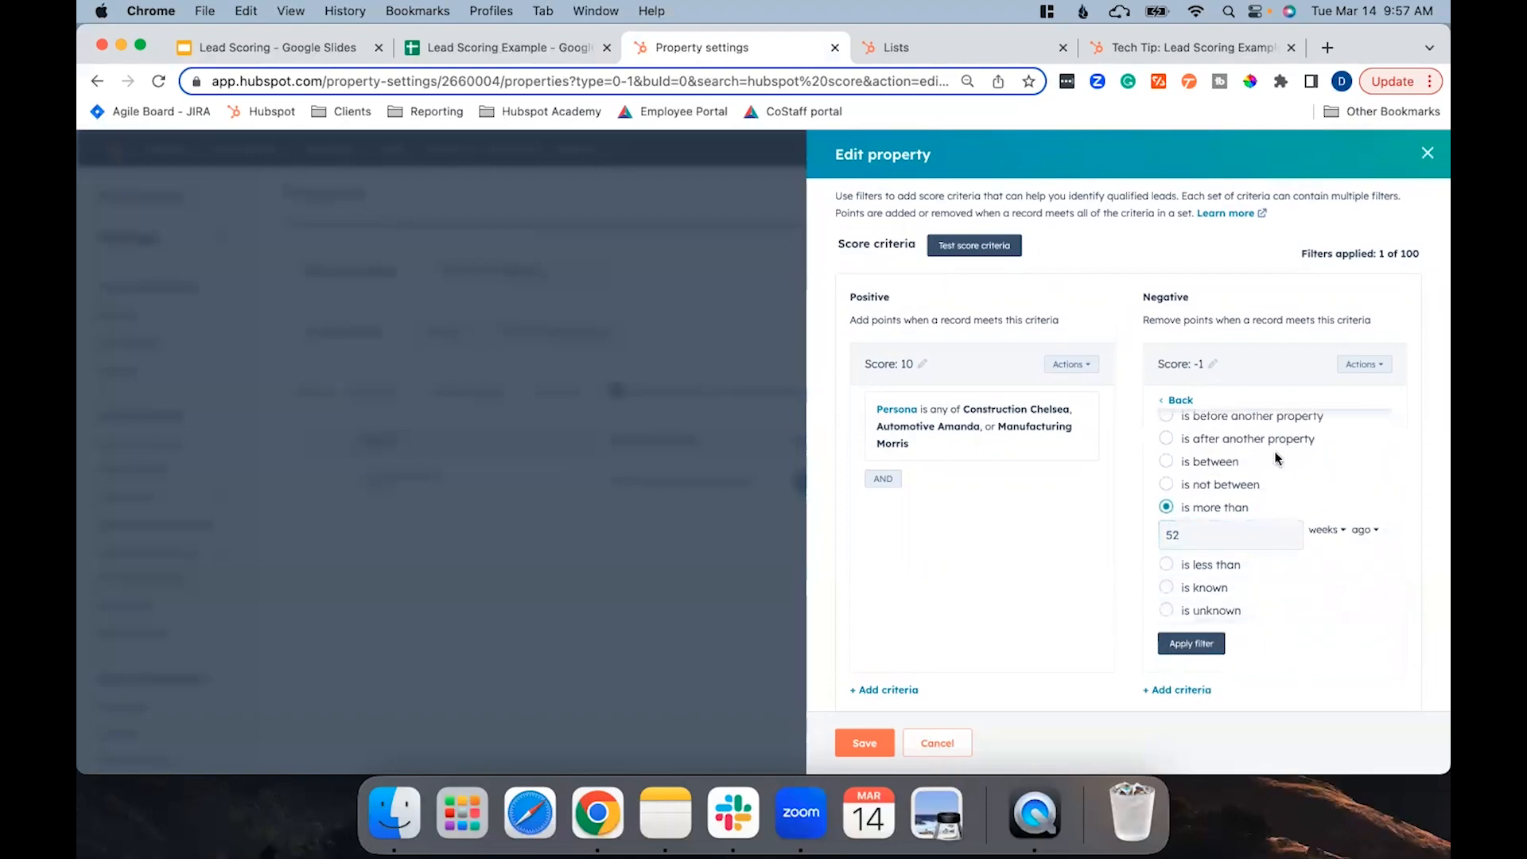
click(1213, 363)
key(BackSpace)
text(50)
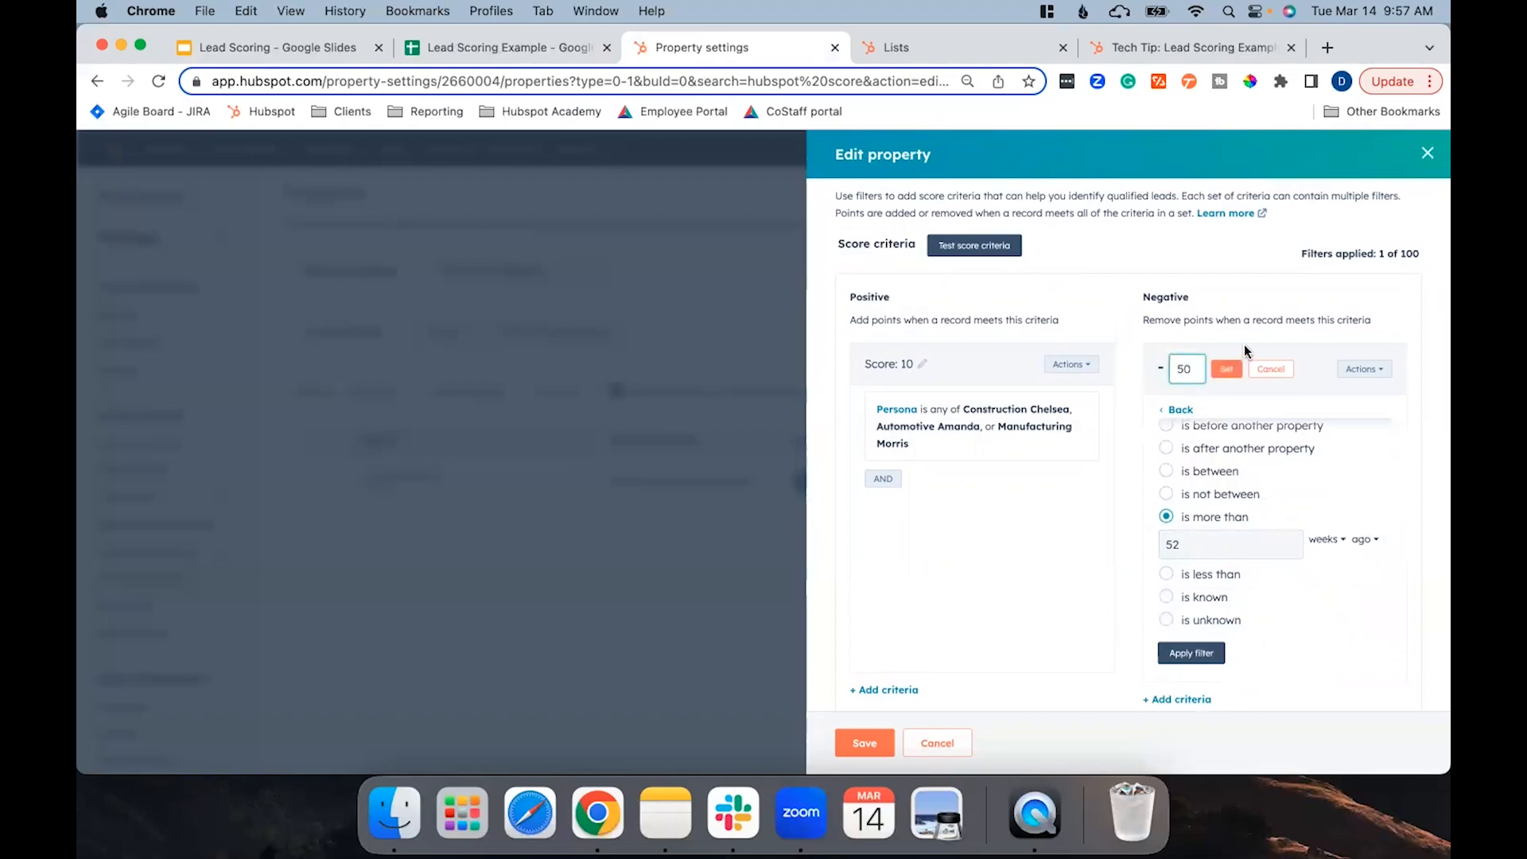
click(1227, 368)
click(1198, 643)
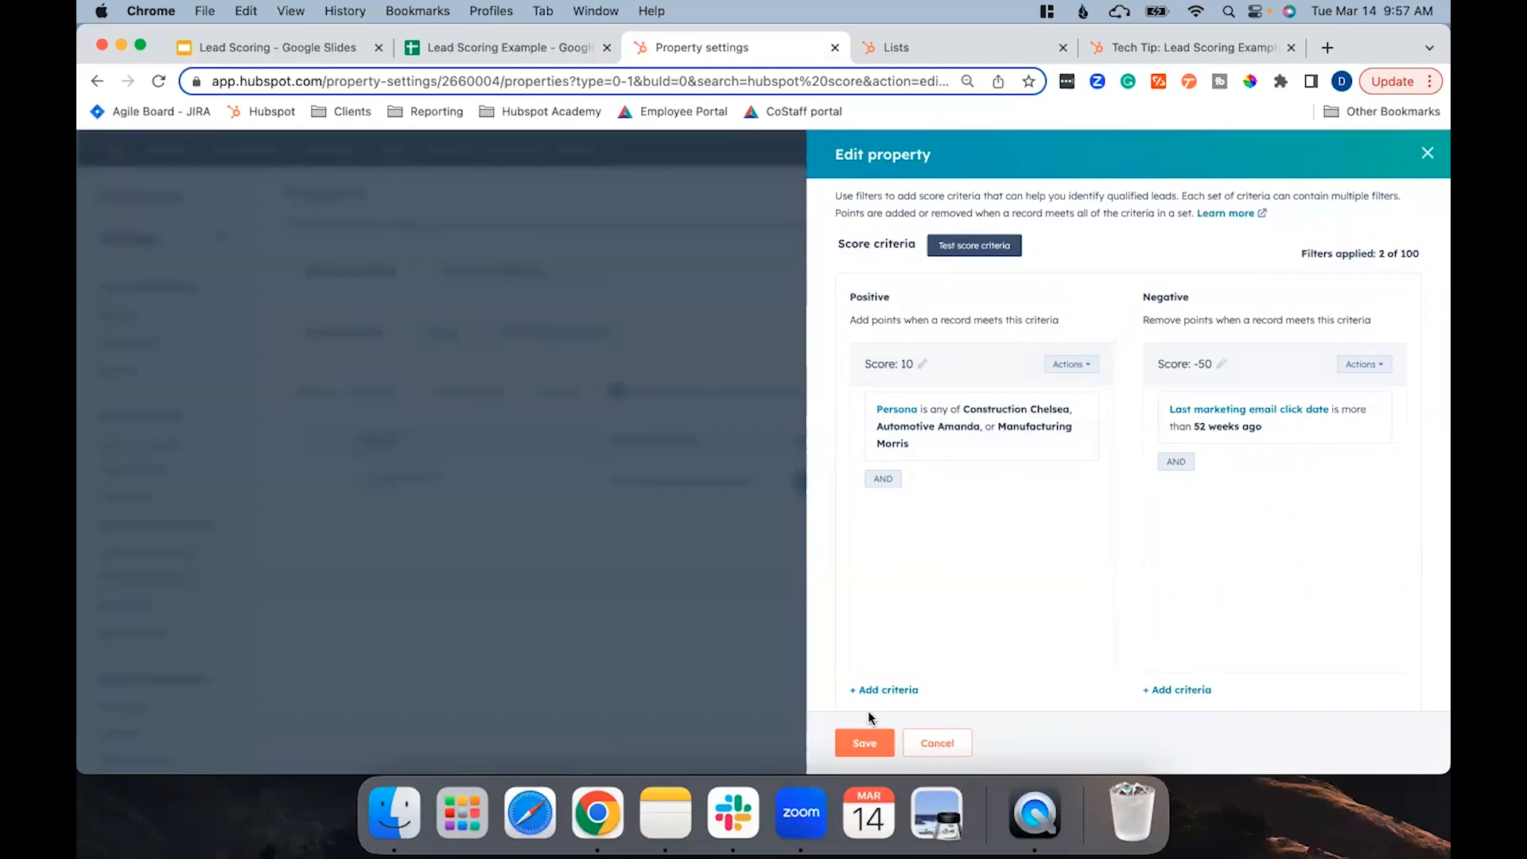
click(864, 744)
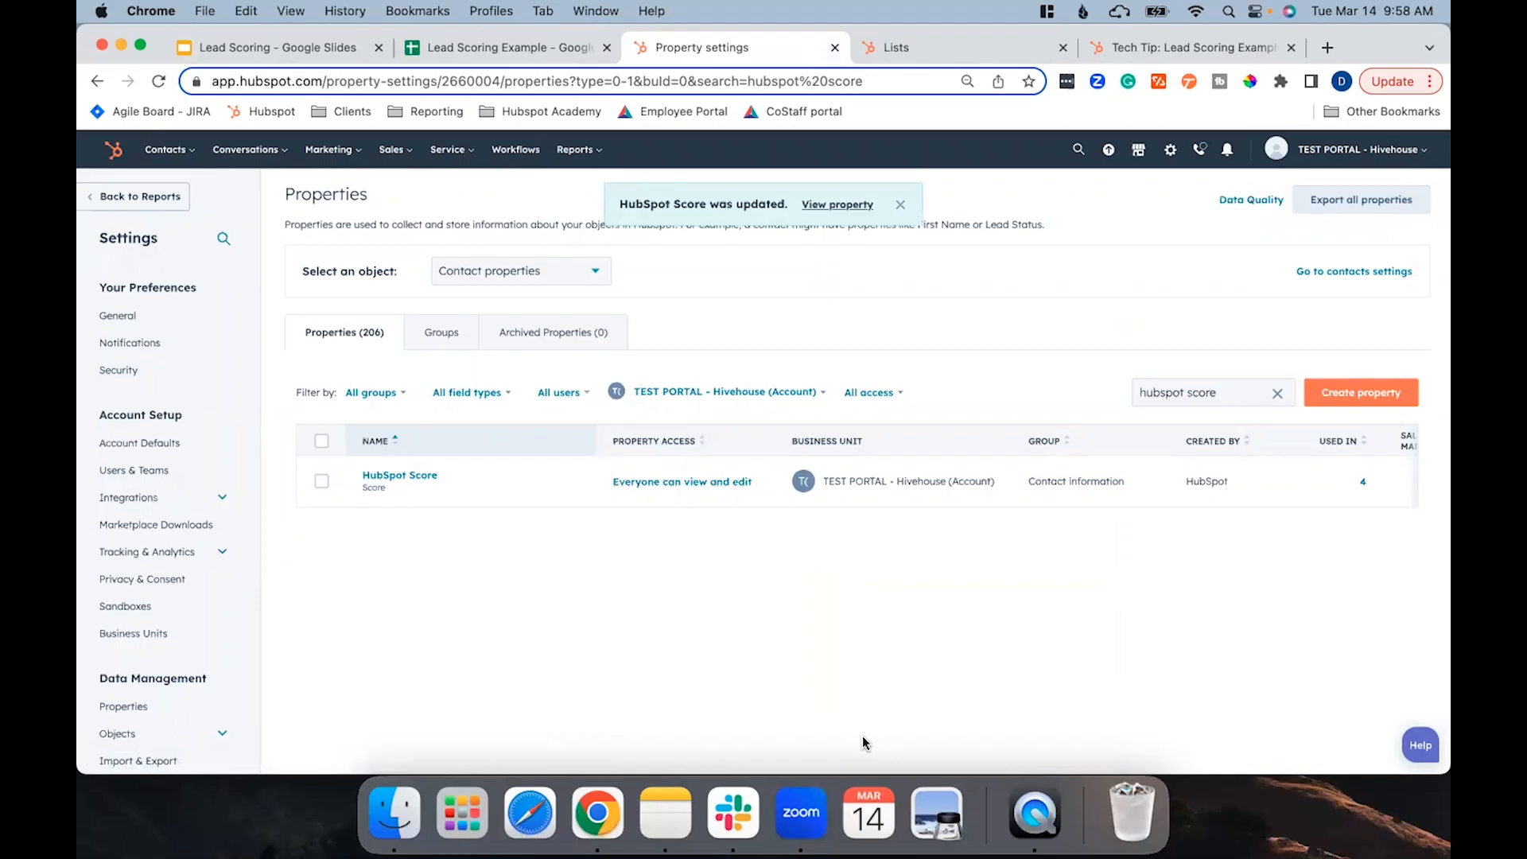
Review the lead score lists and the lead scoring workflow's internal email notification action.
click(923, 49)
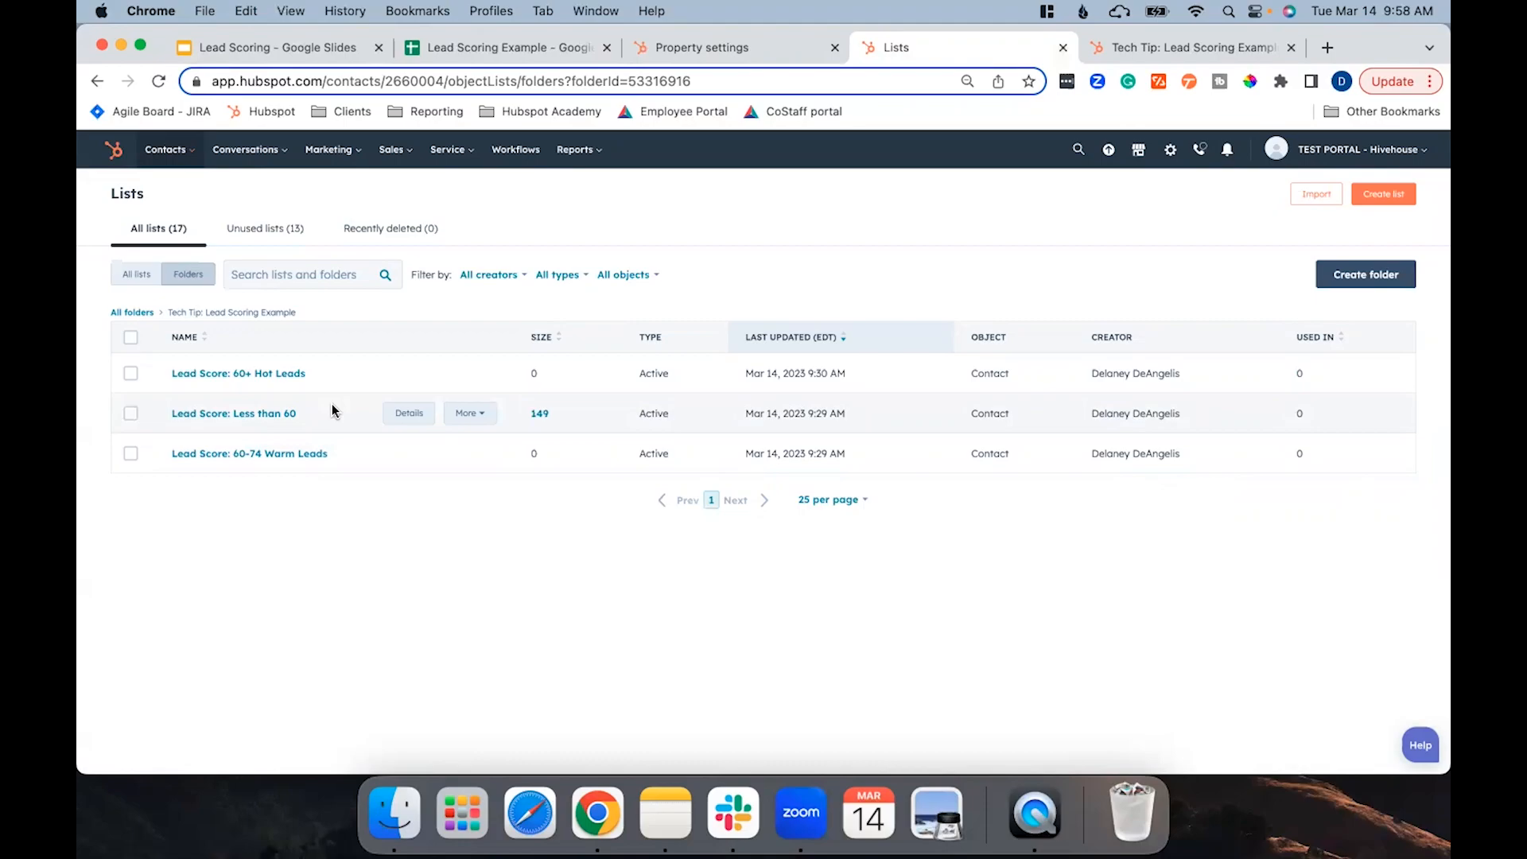
click(1139, 39)
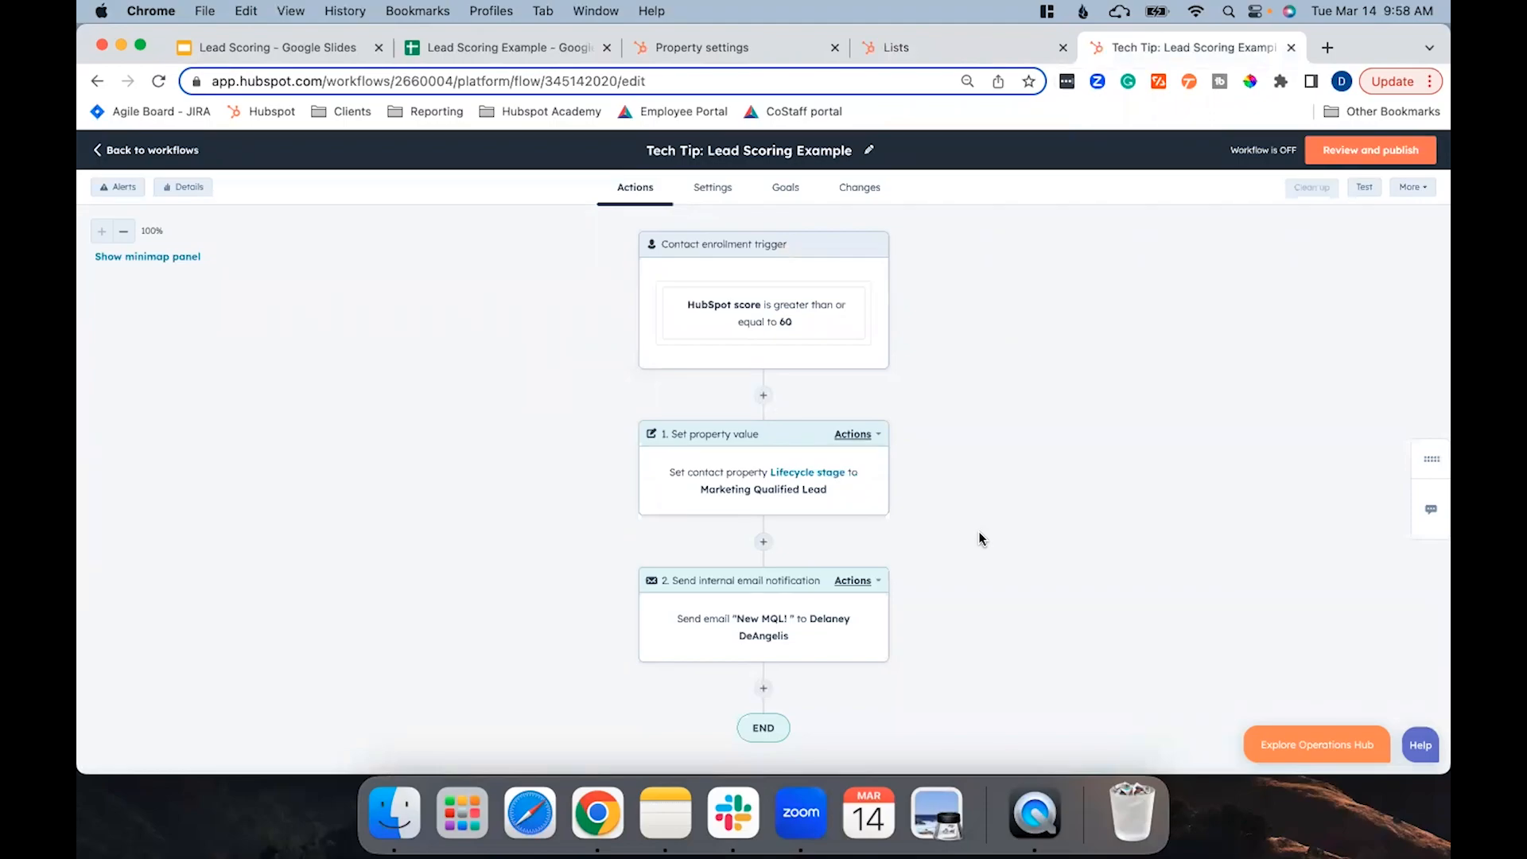
scroll(978, 531, down, 1)
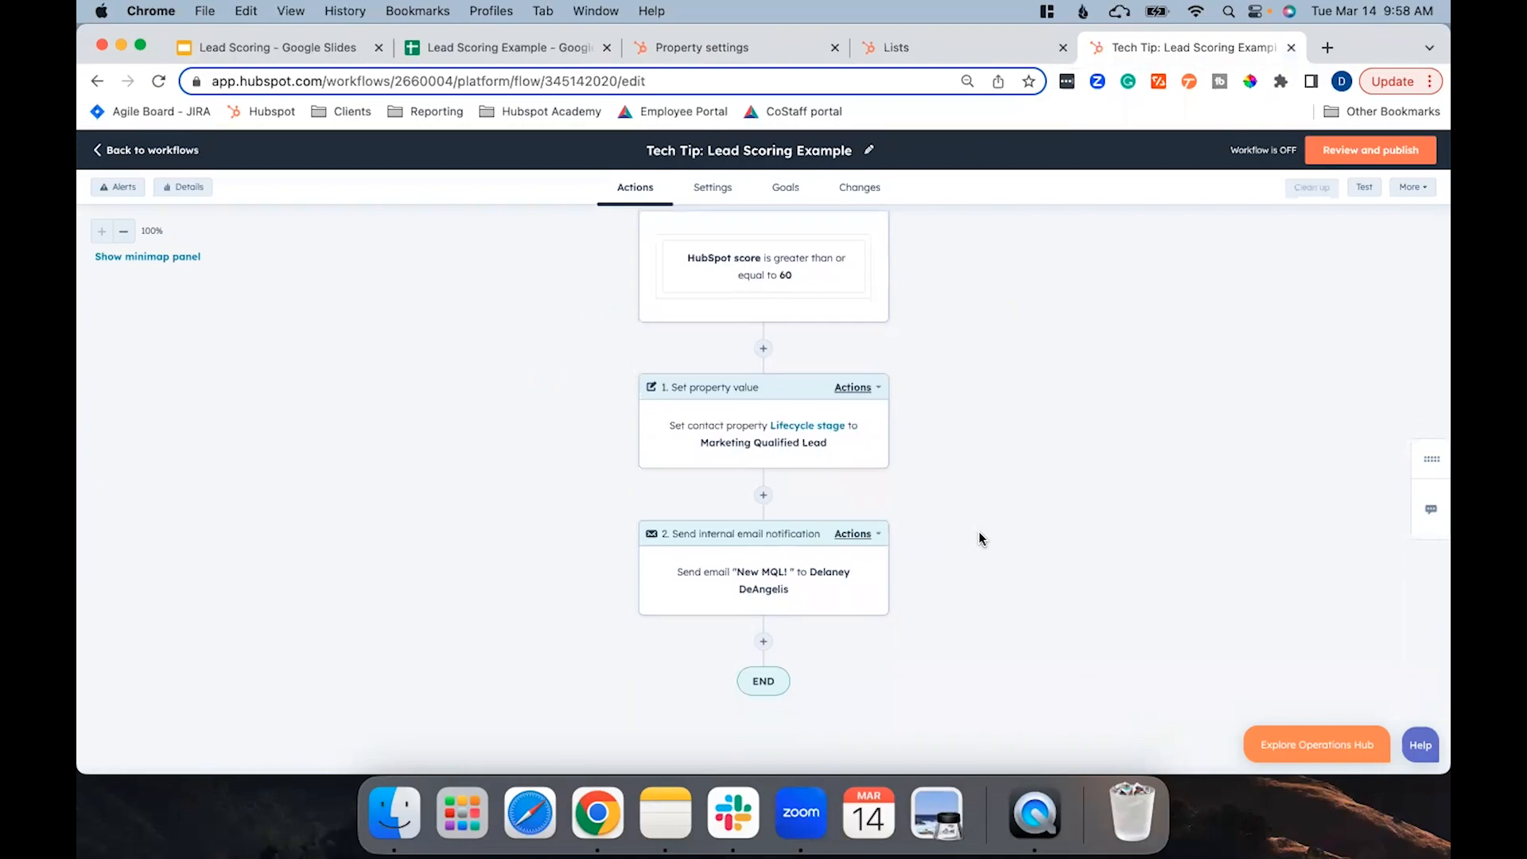
click(827, 600)
scroll(1334, 512, down, 2)
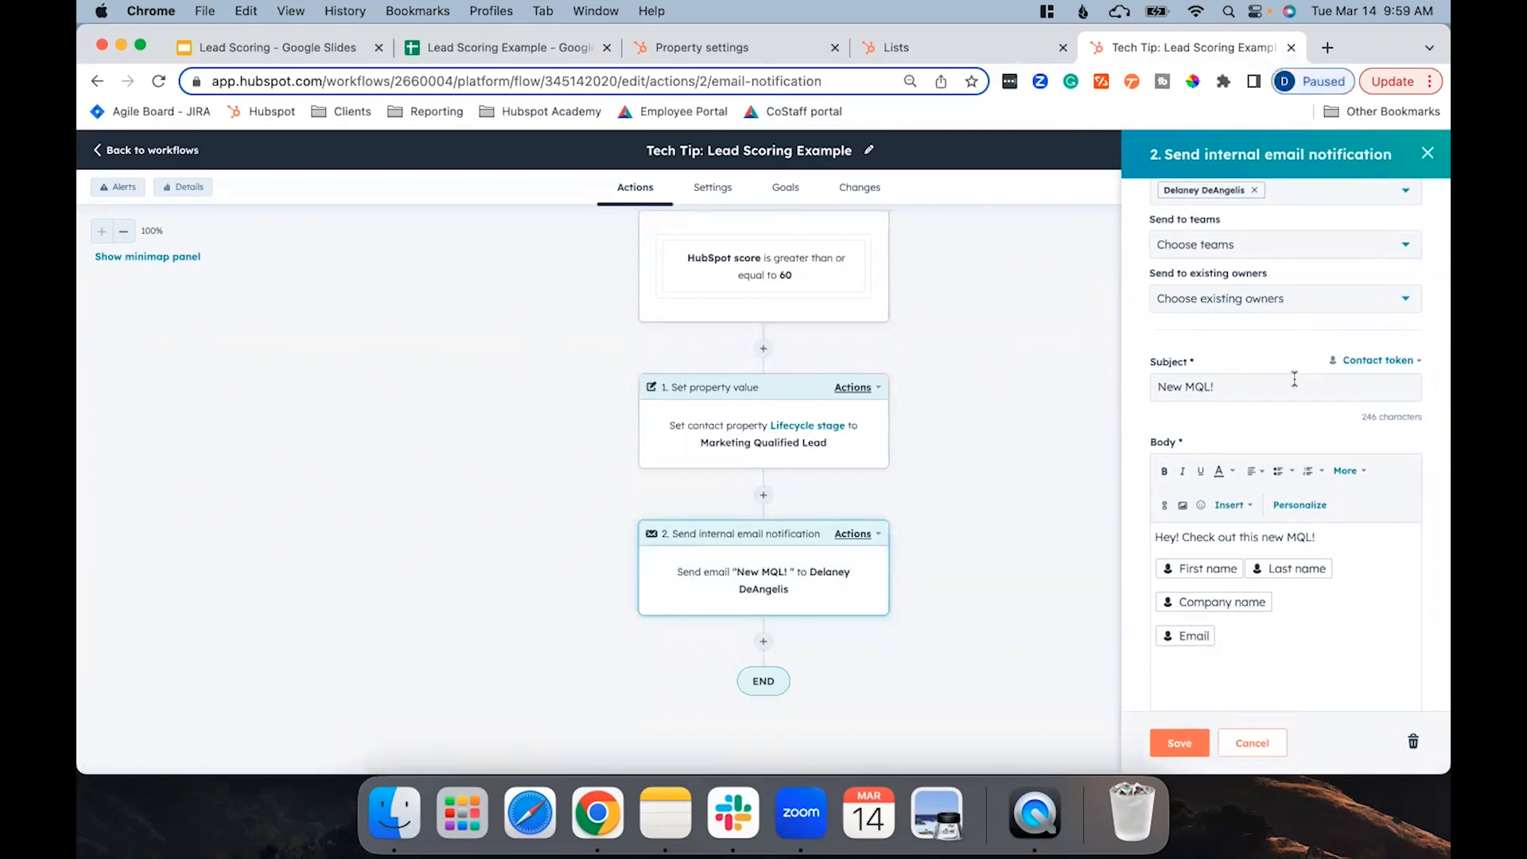
click(1057, 448)
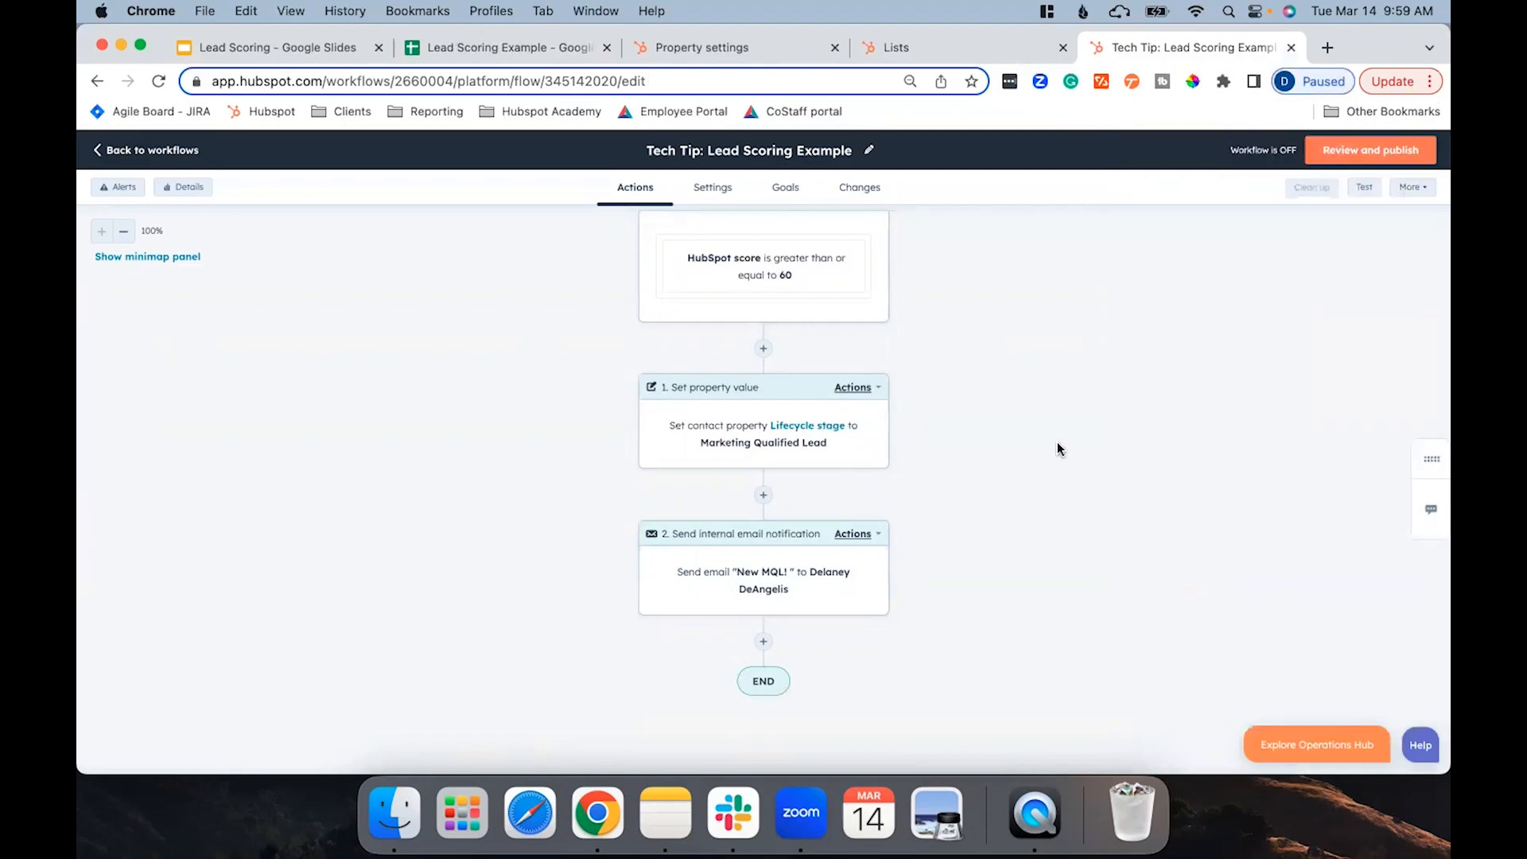